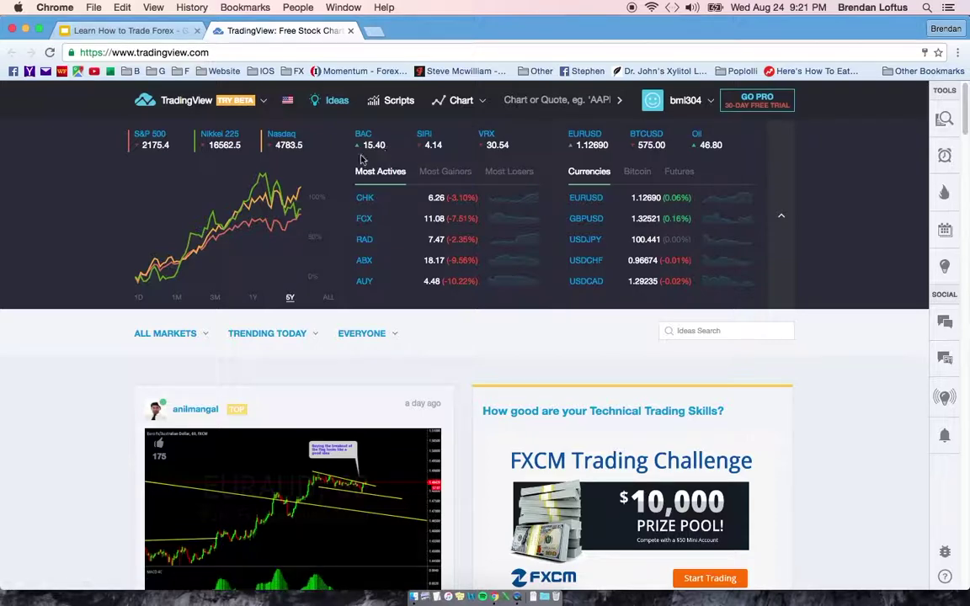
# Search for the EURUSD symbol and open its Euro Fx/U.S. Dollar chart.
pyautogui.scroll(-5, 549, 195)
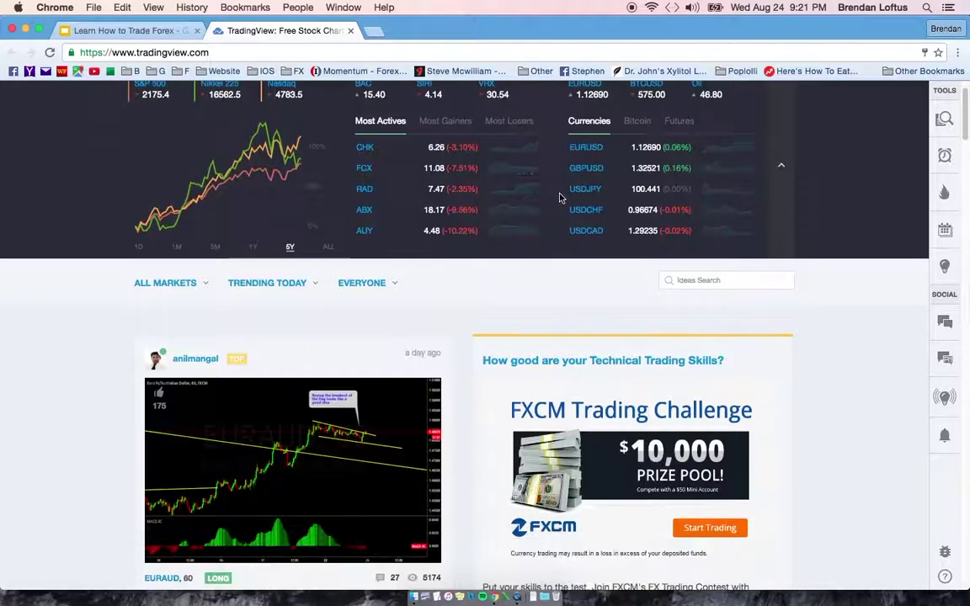
pyautogui.scroll(6, 560, 198)
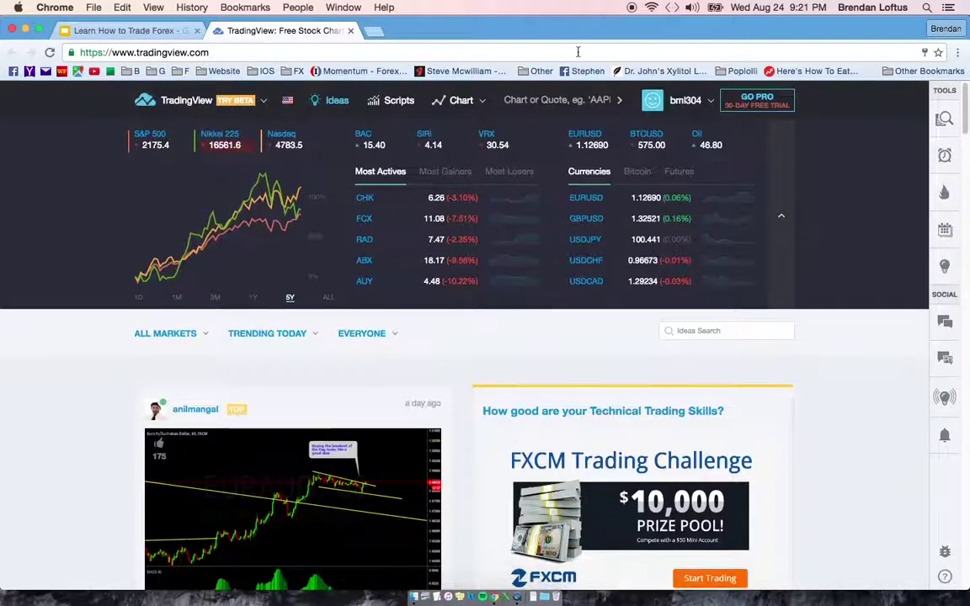
pyautogui.click(561, 98)
pyautogui.write('EUR')
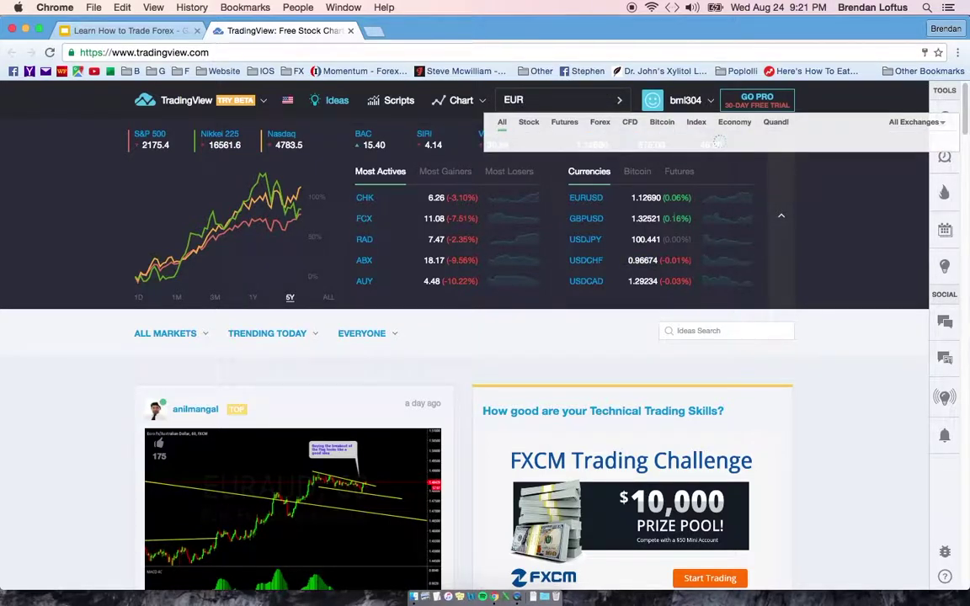
pyautogui.write('USD')
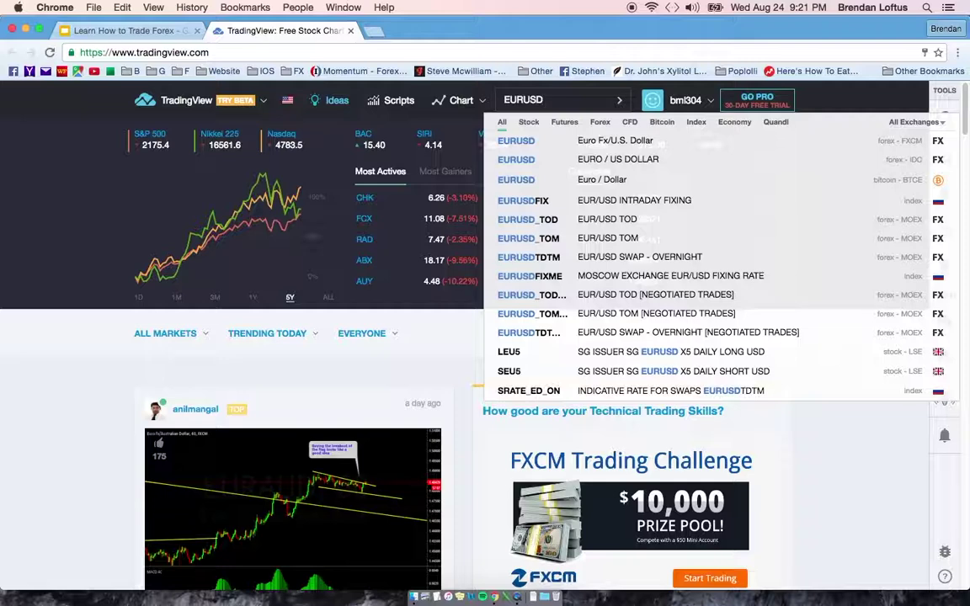
pyautogui.press('Return')
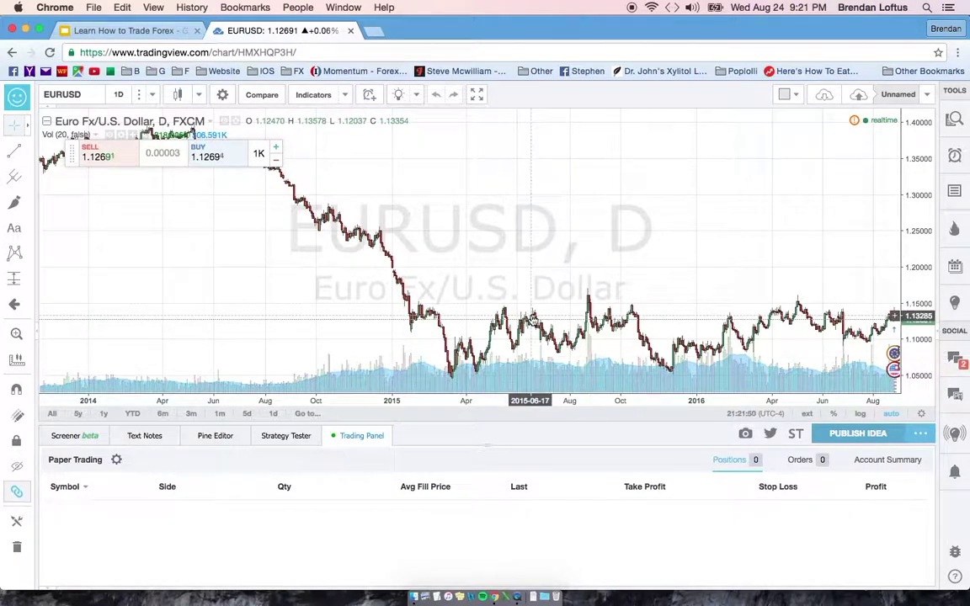
# Collapse and reopen the trading area, disconnect paper trading, and select TradingView Paper Trading as the broker again.
pyautogui.click(354, 436)
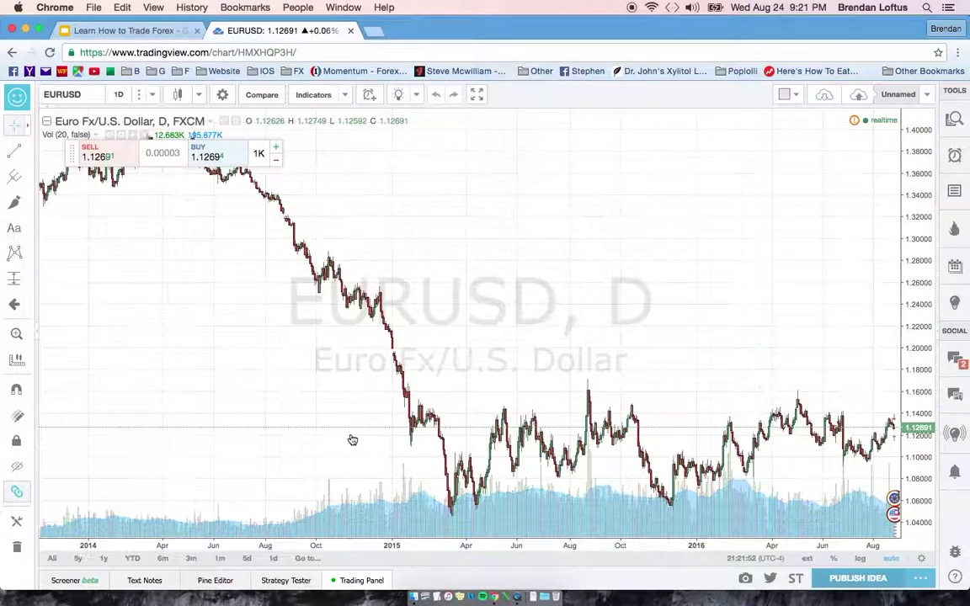
pyautogui.click(364, 581)
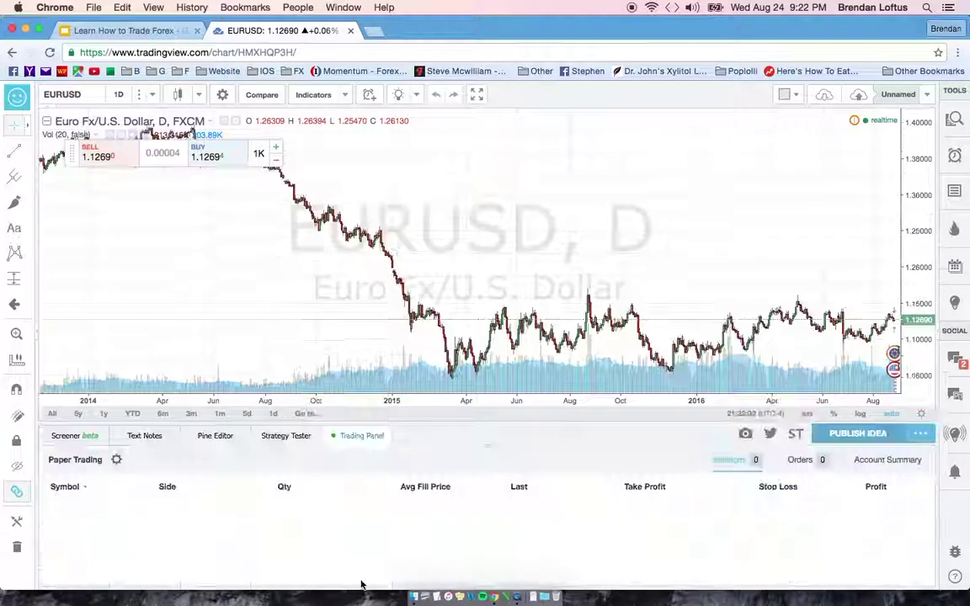
pyautogui.click(117, 460)
pyautogui.click(143, 438)
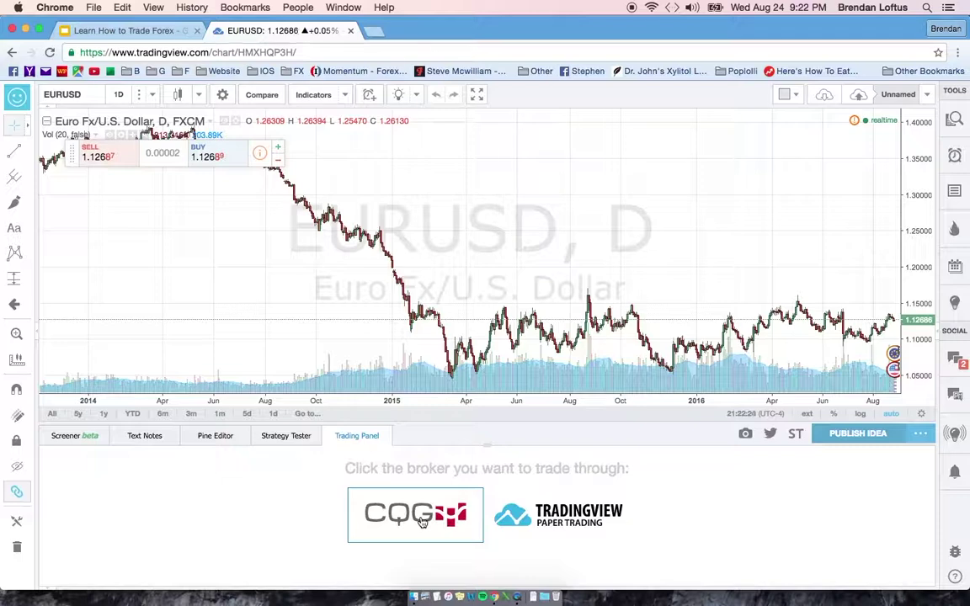
pyautogui.click(619, 530)
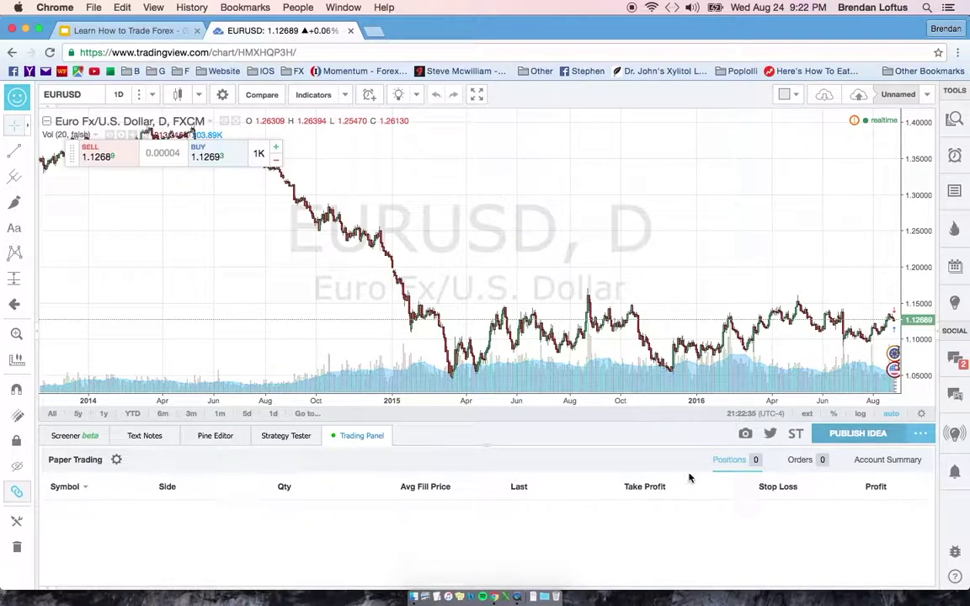
# Review the paper trading account summary, return to the positions list, and dismiss the FXCM ad while declining the trial offer.
pyautogui.click(908, 464)
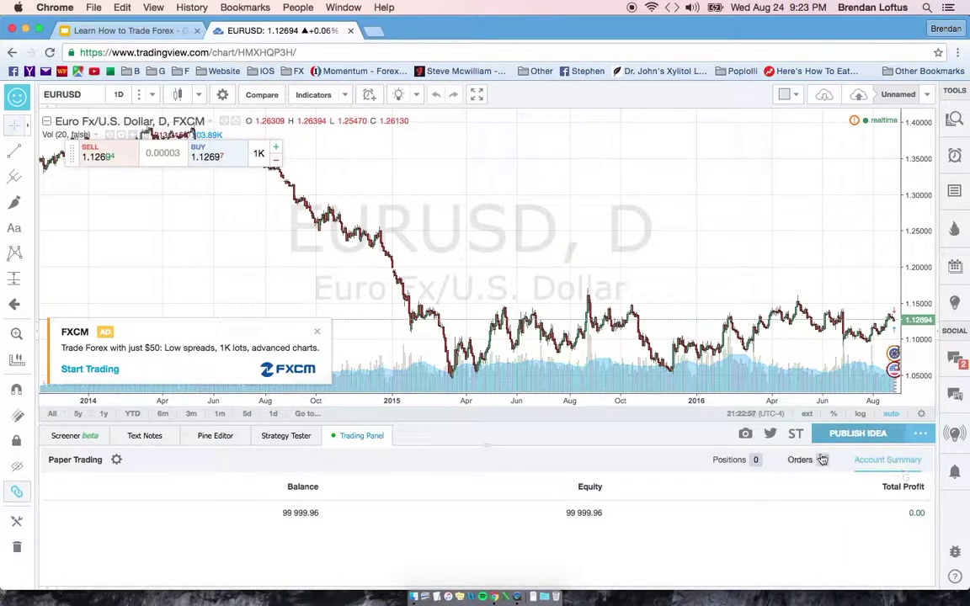
pyautogui.click(743, 463)
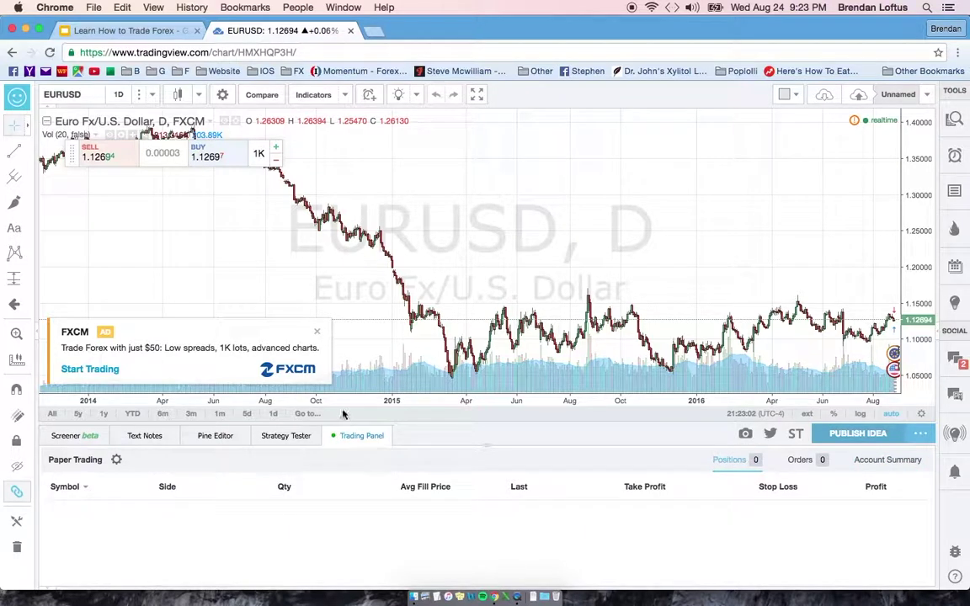
pyautogui.click(317, 329)
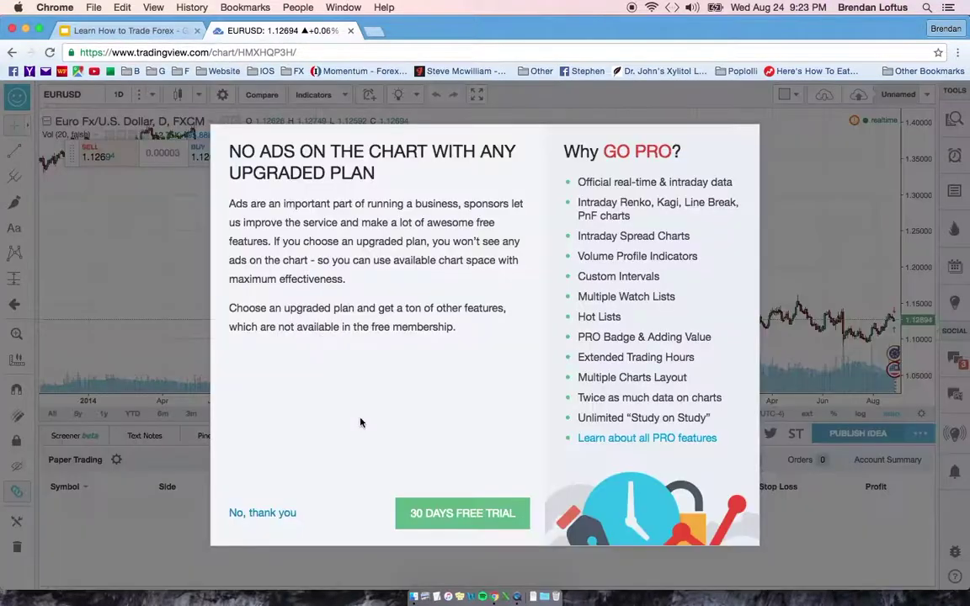
pyautogui.click(263, 513)
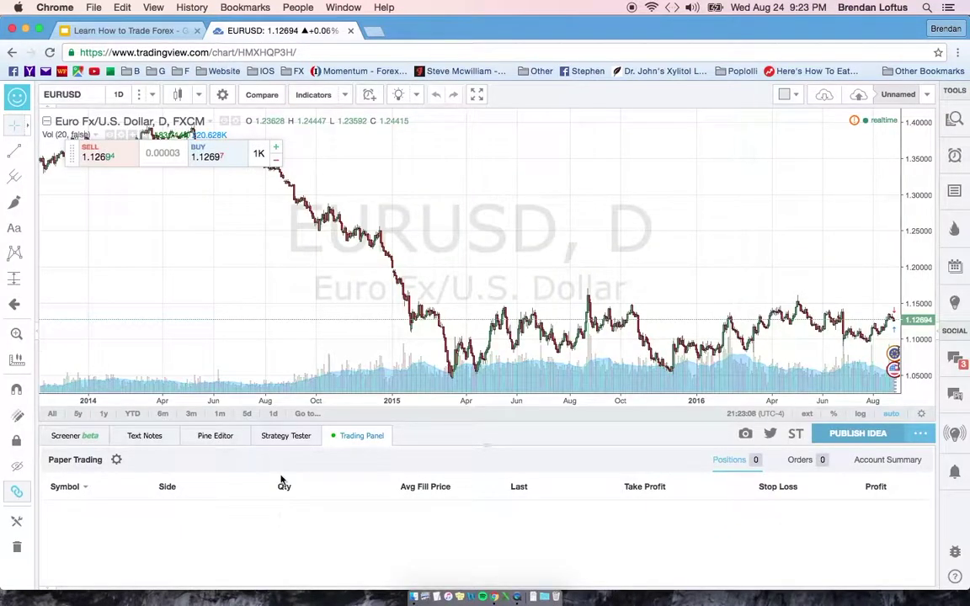
# Place a market buy order for EURUSD with a quantity of 10000, after viewing the limit and stop order options.
pyautogui.click(228, 158)
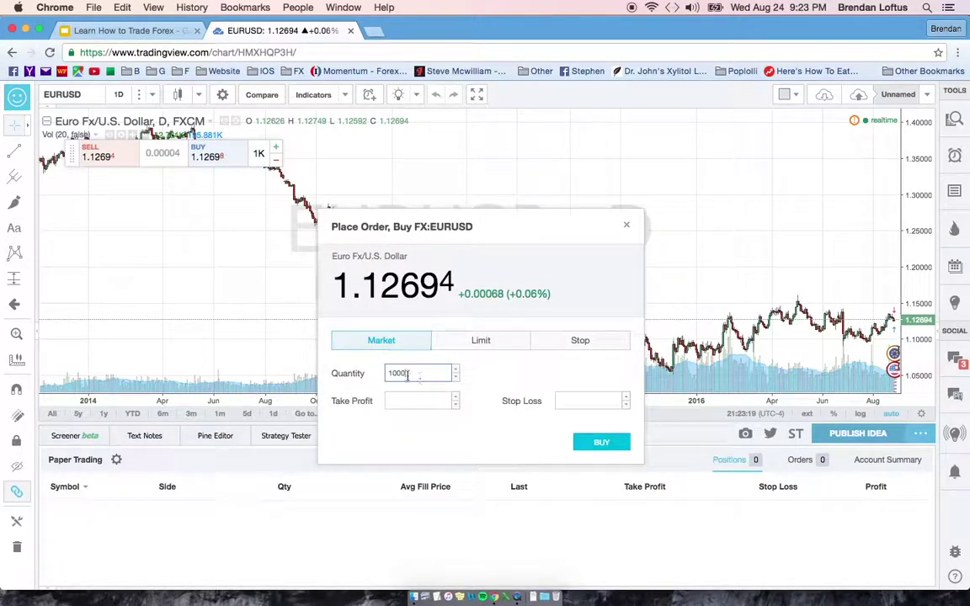
pyautogui.click(458, 371)
pyautogui.click(501, 343)
pyautogui.click(580, 340)
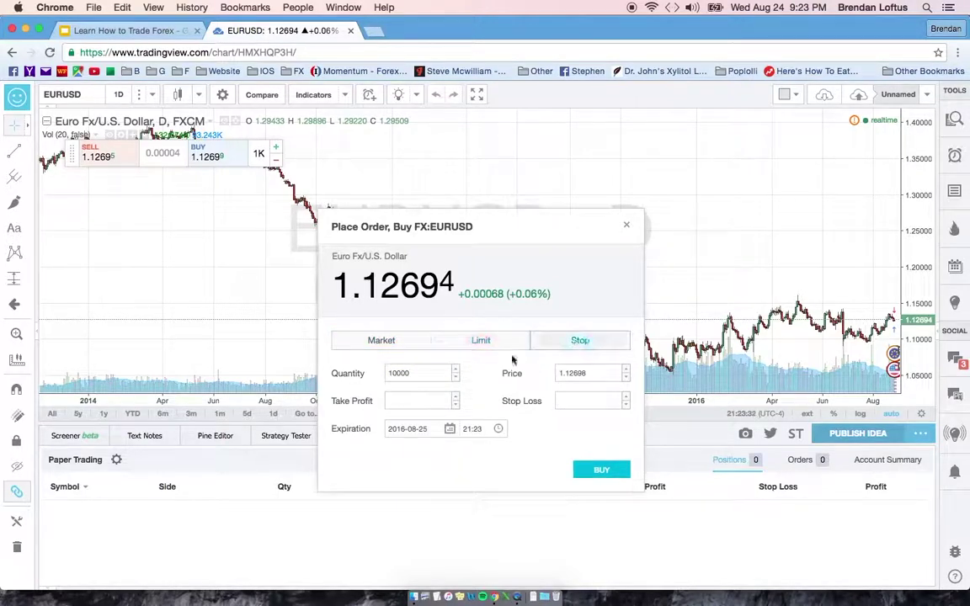
pyautogui.click(383, 344)
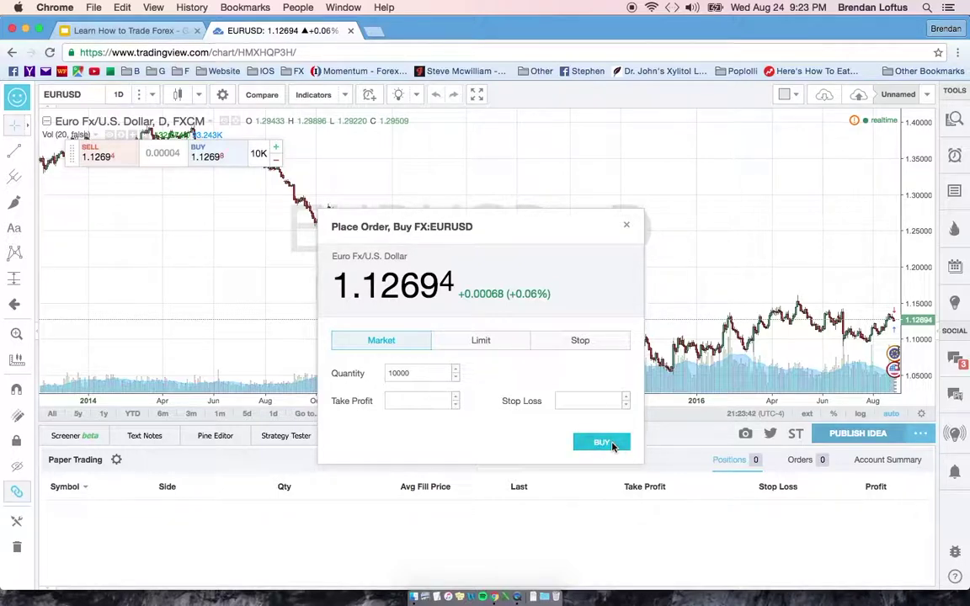
pyautogui.click(611, 444)
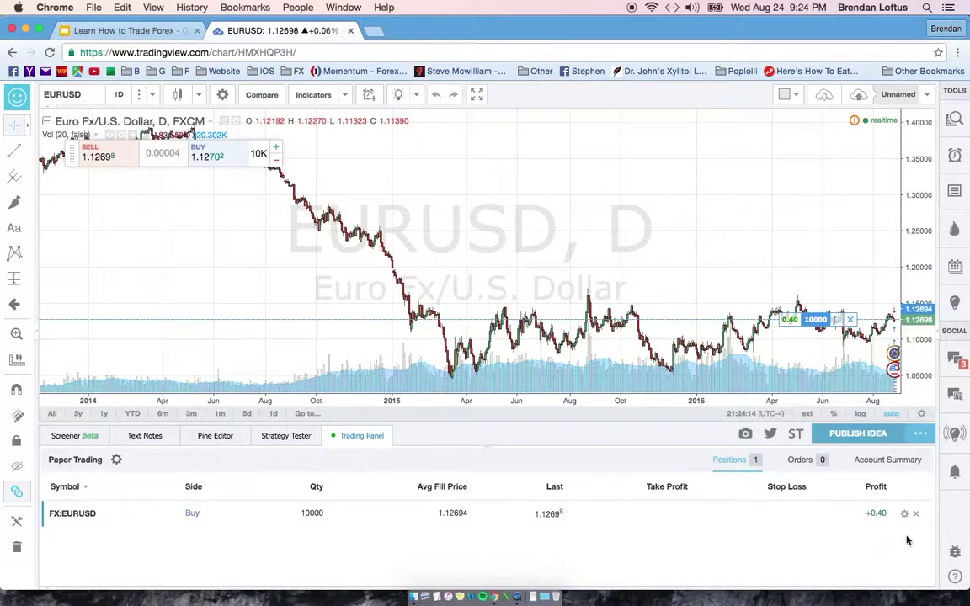
# Set the EURUSD chart interval to 5 minutes.
pyautogui.scroll(10, 876, 334)
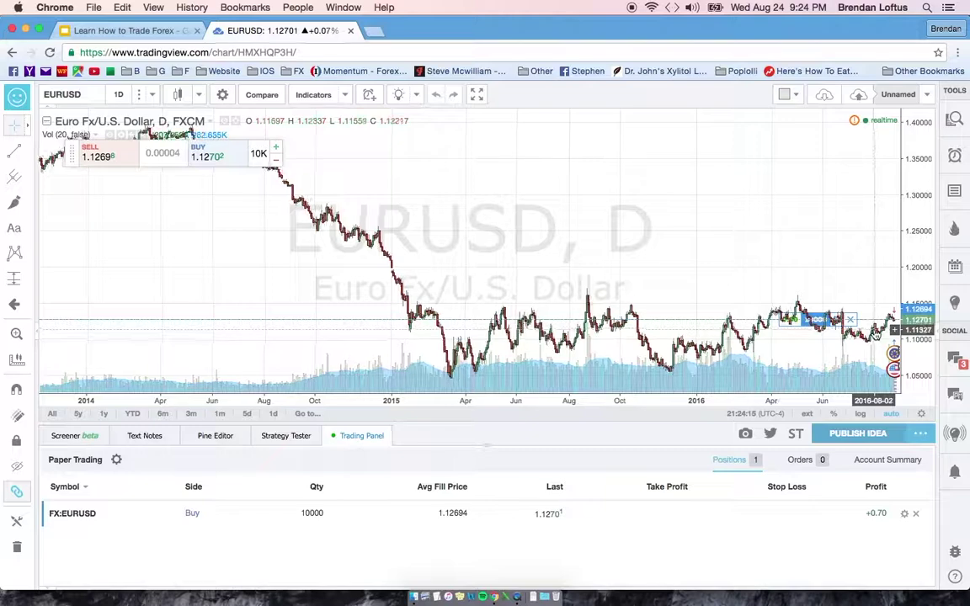
pyautogui.scroll(10, 876, 334)
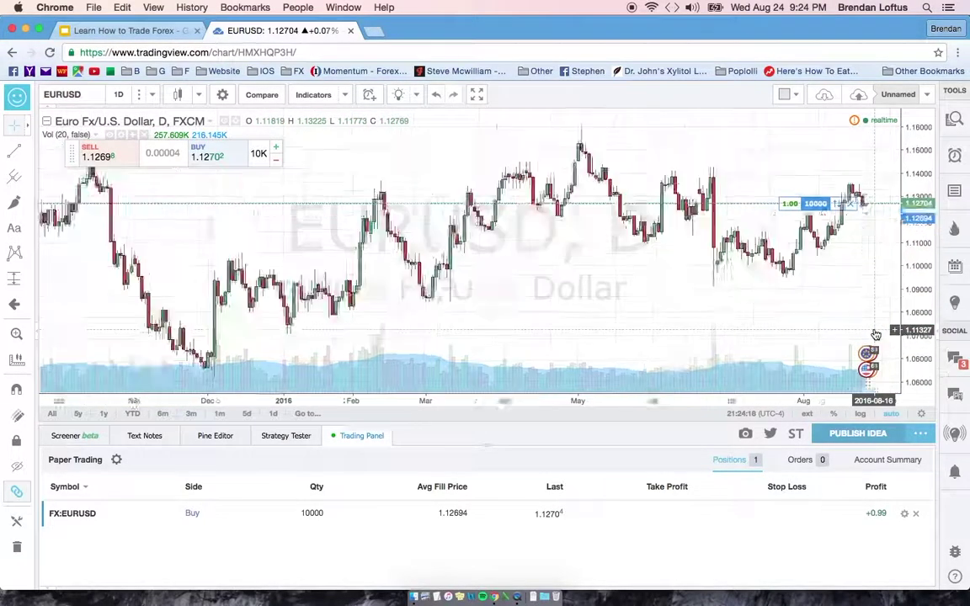
pyautogui.scroll(3, 876, 334)
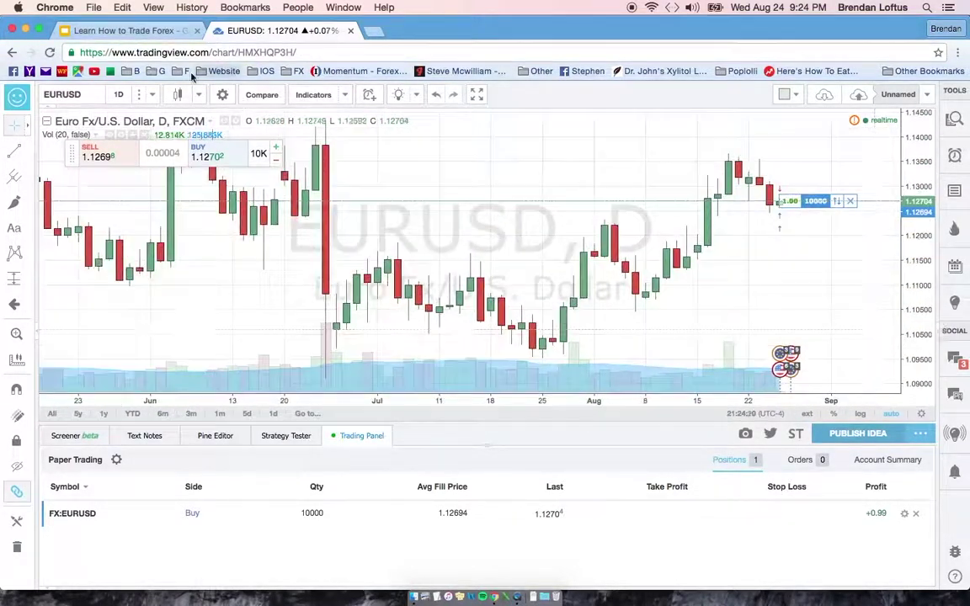
pyautogui.click(122, 95)
pyautogui.click(132, 158)
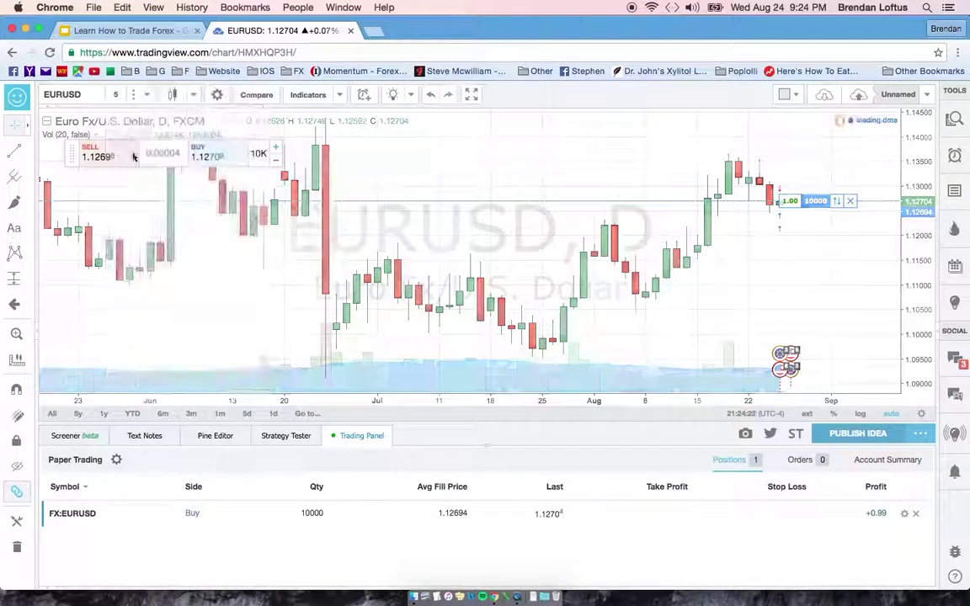
# Switch the chart to the 1-minute interval and back to 5 minutes.
pyautogui.click(122, 99)
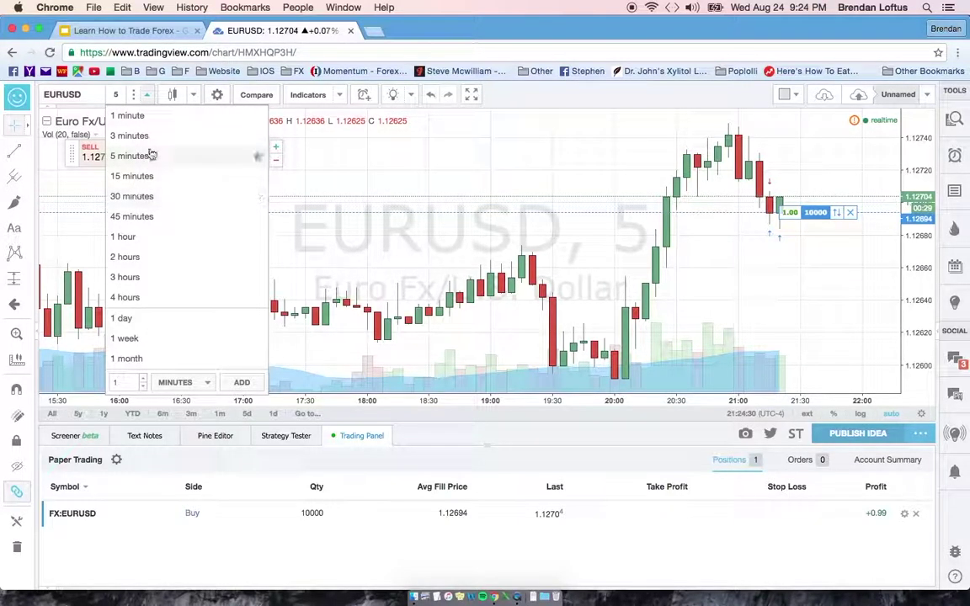
pyautogui.click(134, 118)
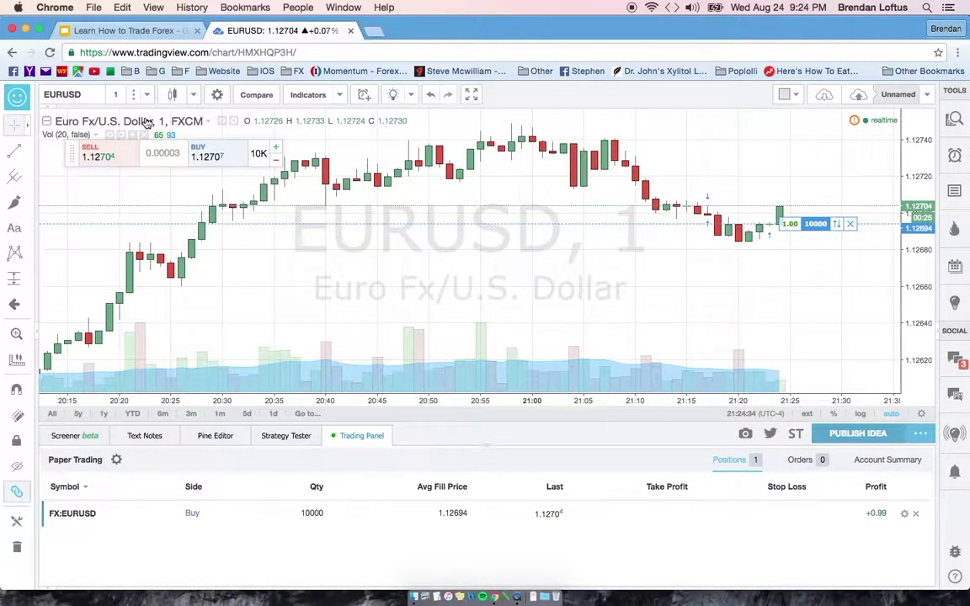
pyautogui.click(118, 96)
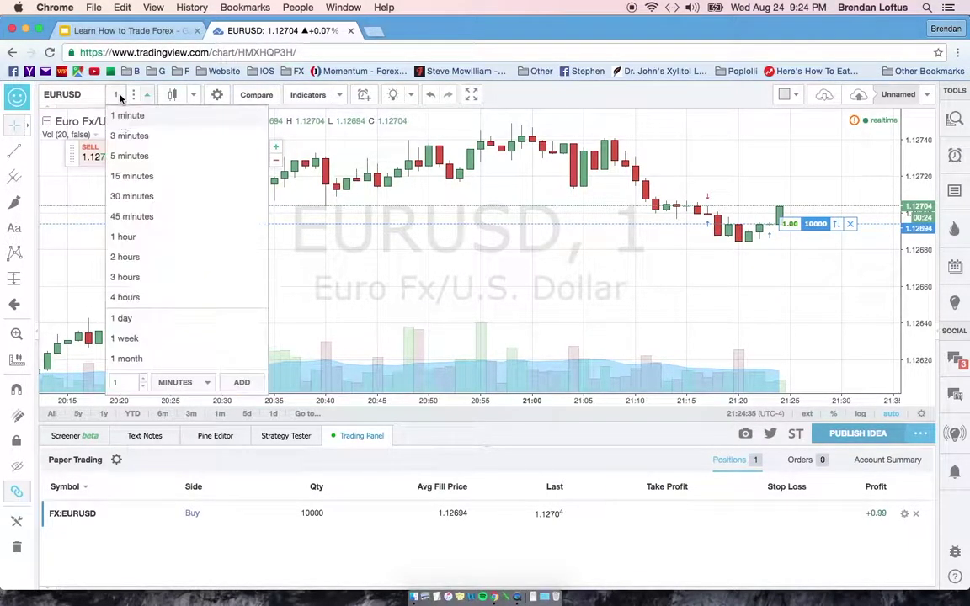
pyautogui.click(147, 155)
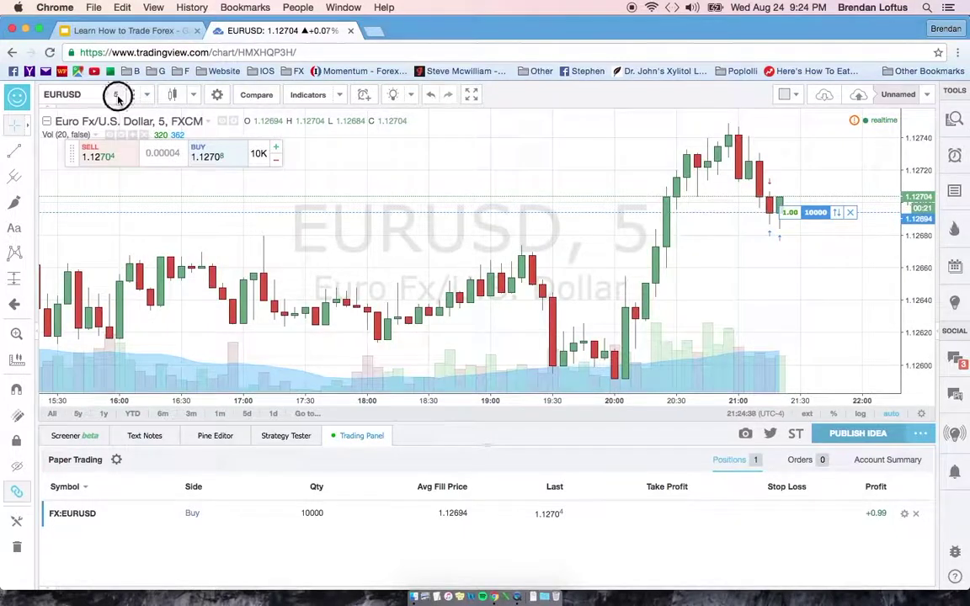
# Switch the chart to the 1-month interval and look through the earlier EURUSD price history.
pyautogui.click(117, 94)
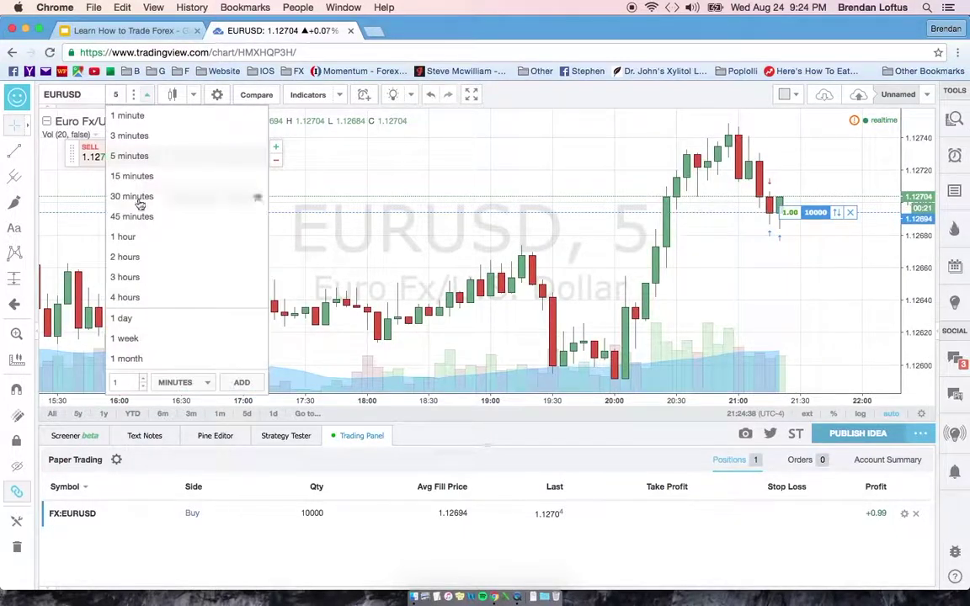
pyautogui.click(146, 359)
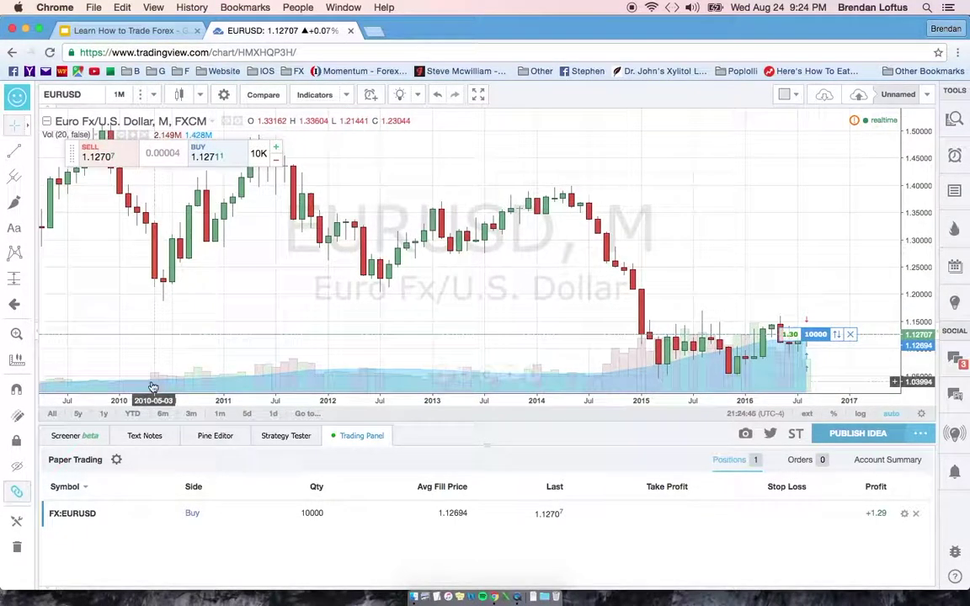
pyautogui.scroll(-5, 208, 401)
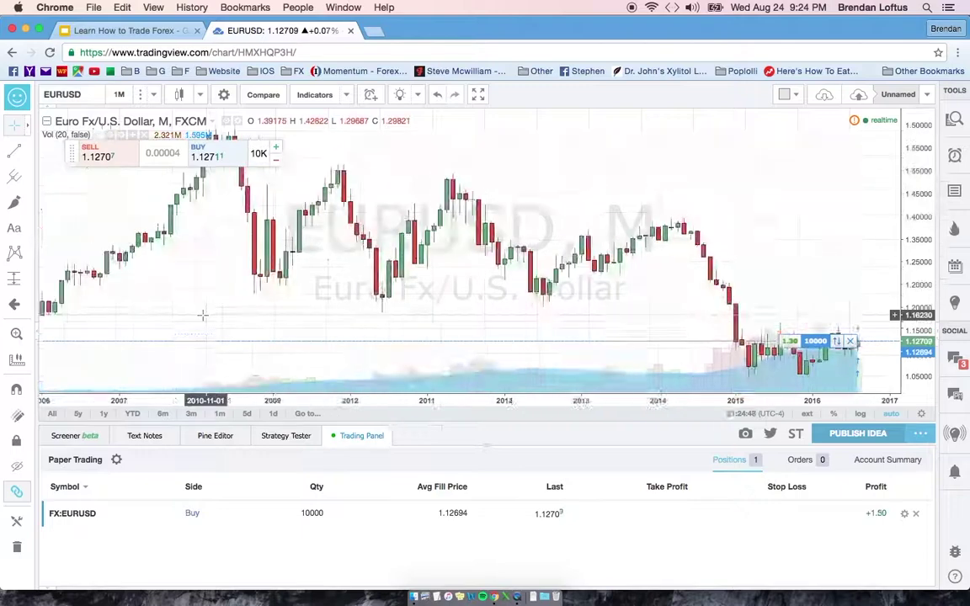
pyautogui.hscroll(-3, 203, 316)
pyautogui.hscroll(3, 202, 316)
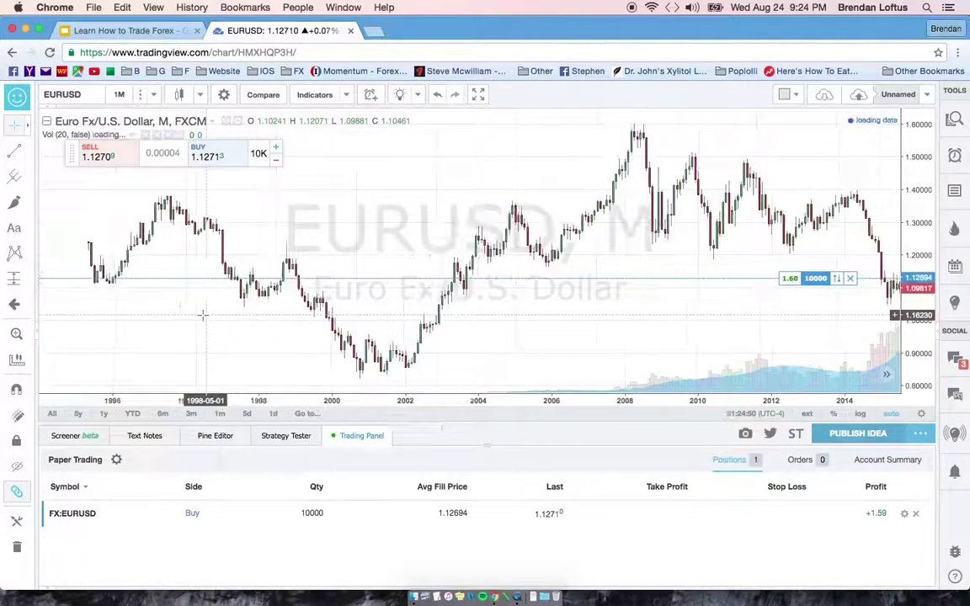
pyautogui.scroll(5, 202, 316)
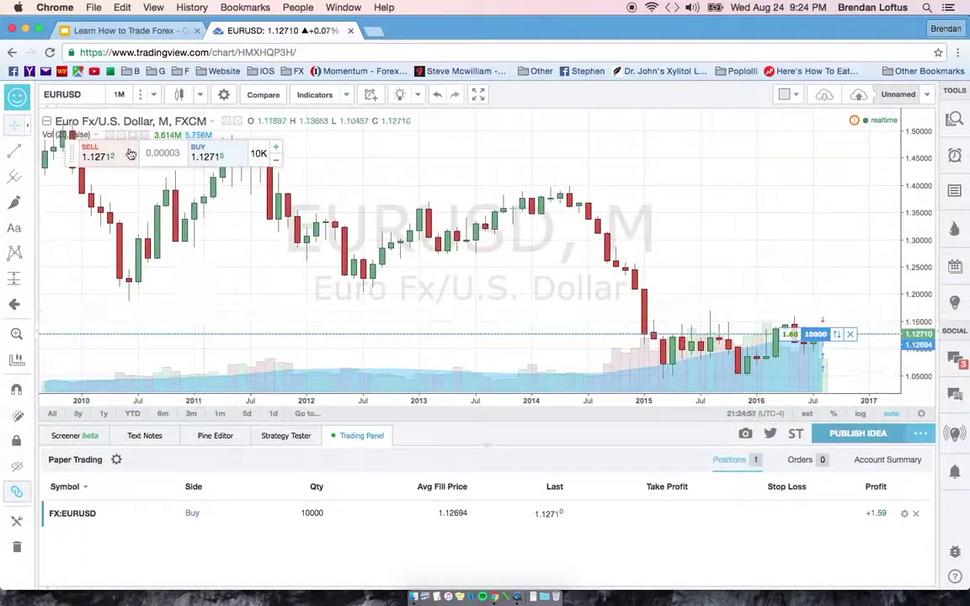
# Return the chart to the 5-minute interval and inspect the buy marker below the 21:20 candle.
pyautogui.click(117, 95)
pyautogui.click(132, 158)
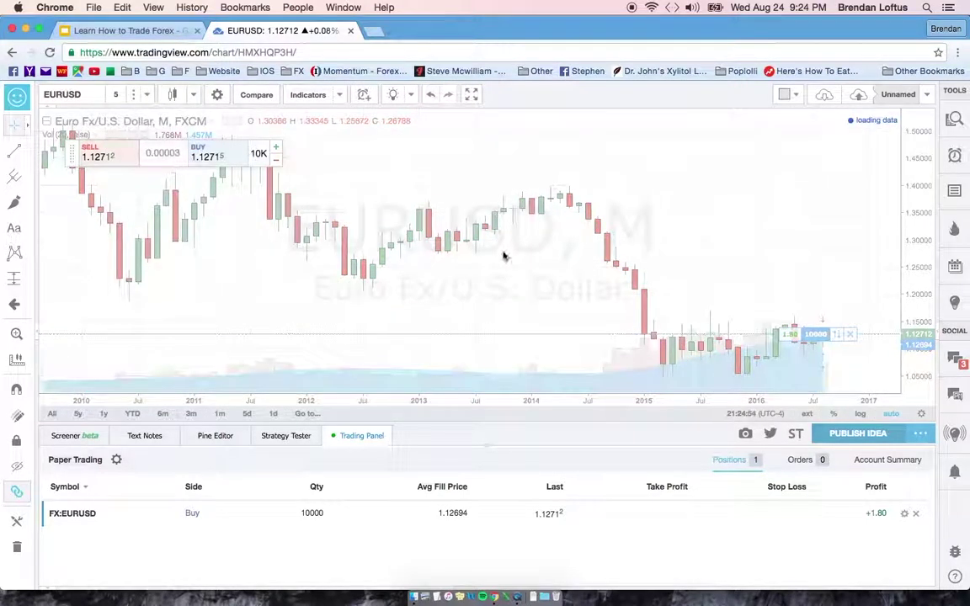
pyautogui.scroll(5, 853, 206)
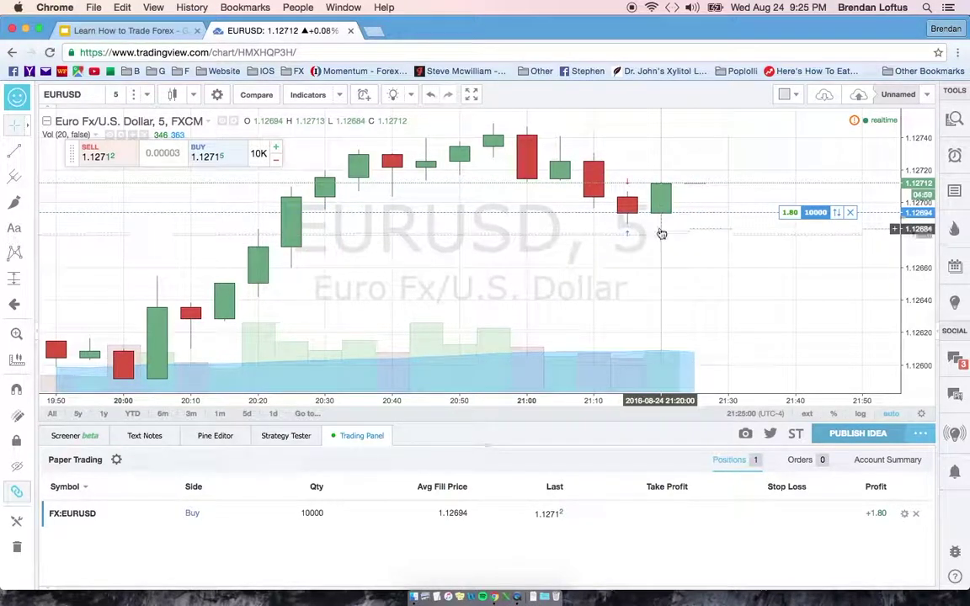
pyautogui.moveTo(662, 240)
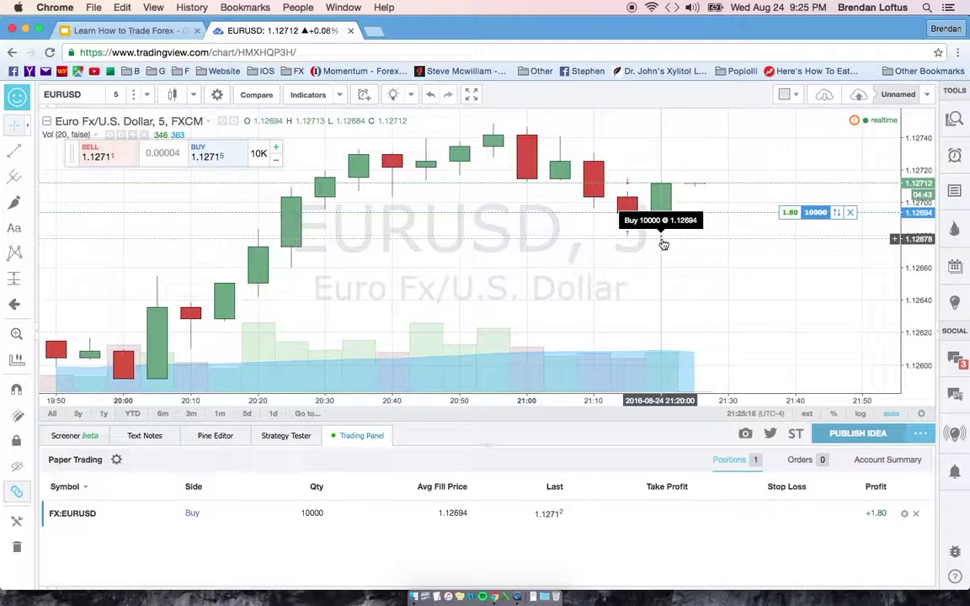
# Review the take-profit and stop-loss settings of the open EURUSD position without modifying them.
pyautogui.click(817, 213)
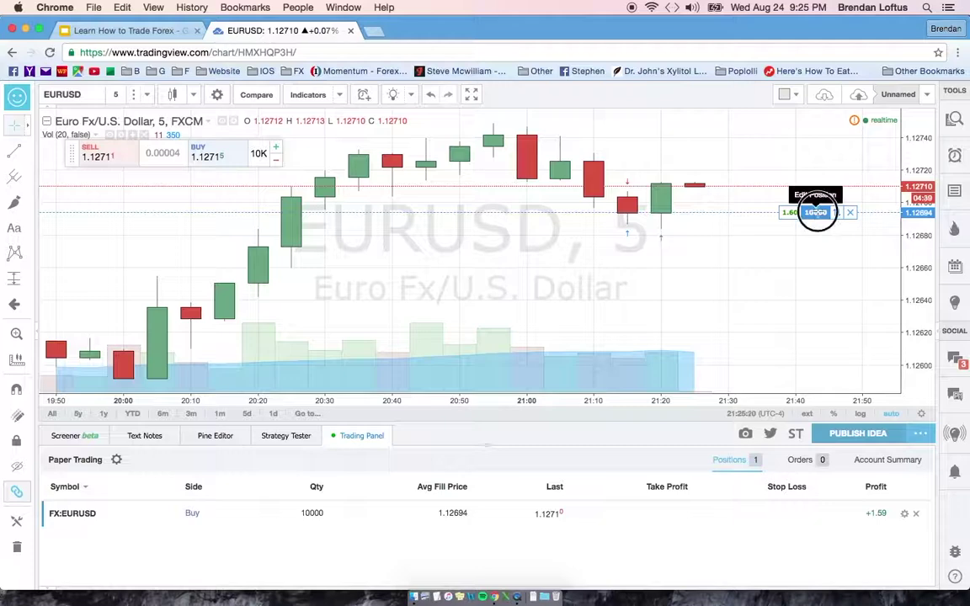
pyautogui.click(449, 377)
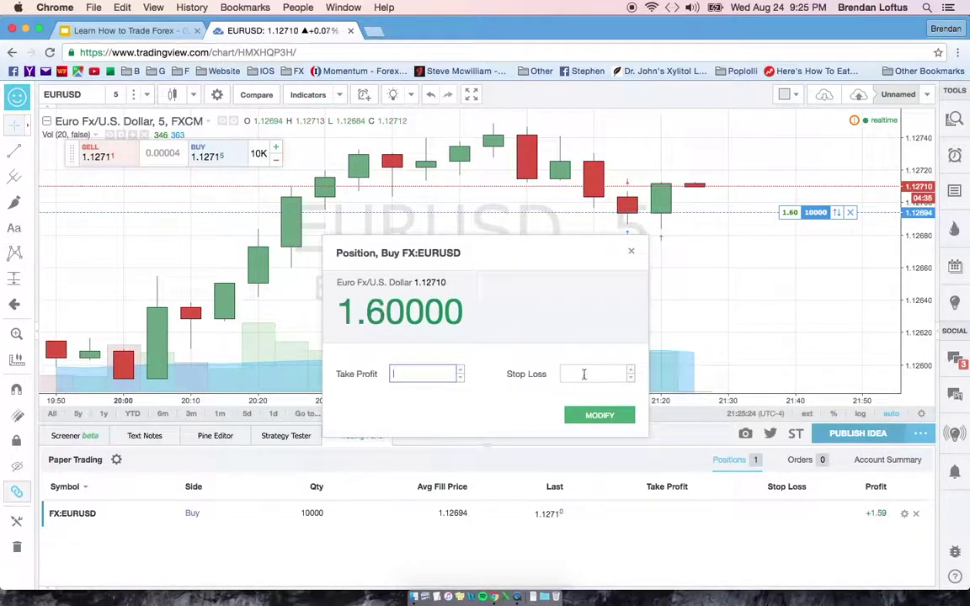
pyautogui.click(631, 251)
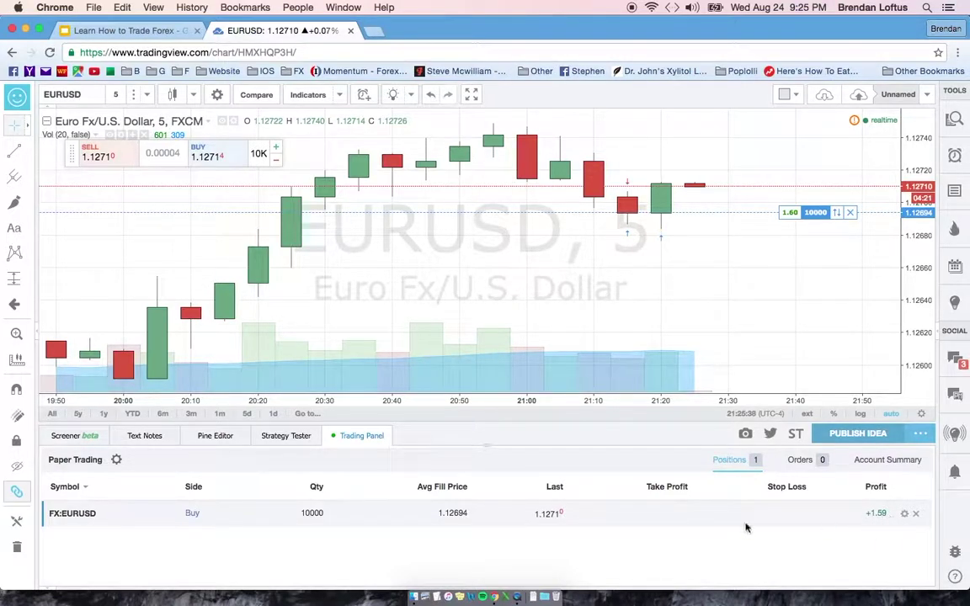
# Close the EURUSD buy position and show the paper trading account summary.
pyautogui.rightClick(484, 515)
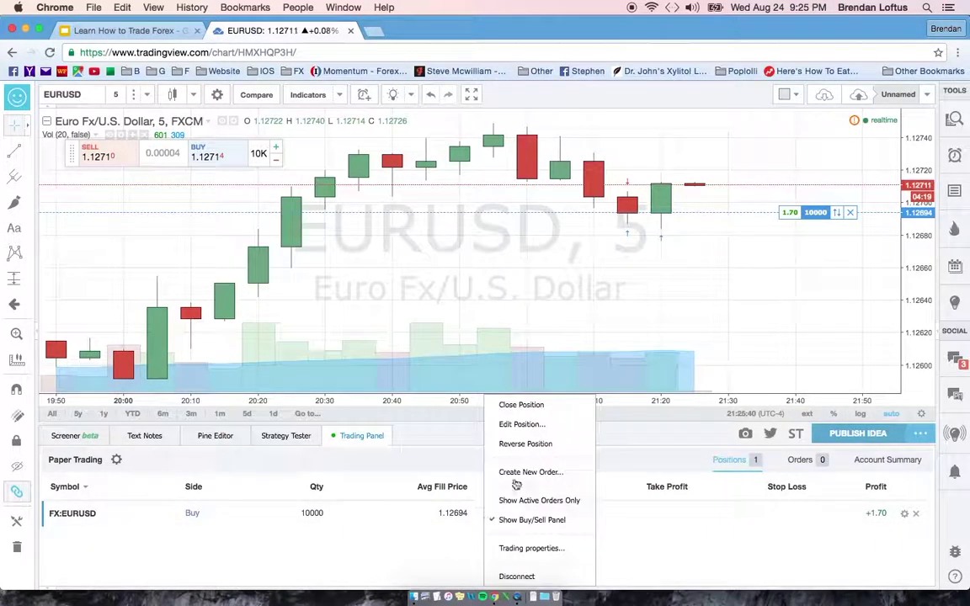
pyautogui.click(549, 409)
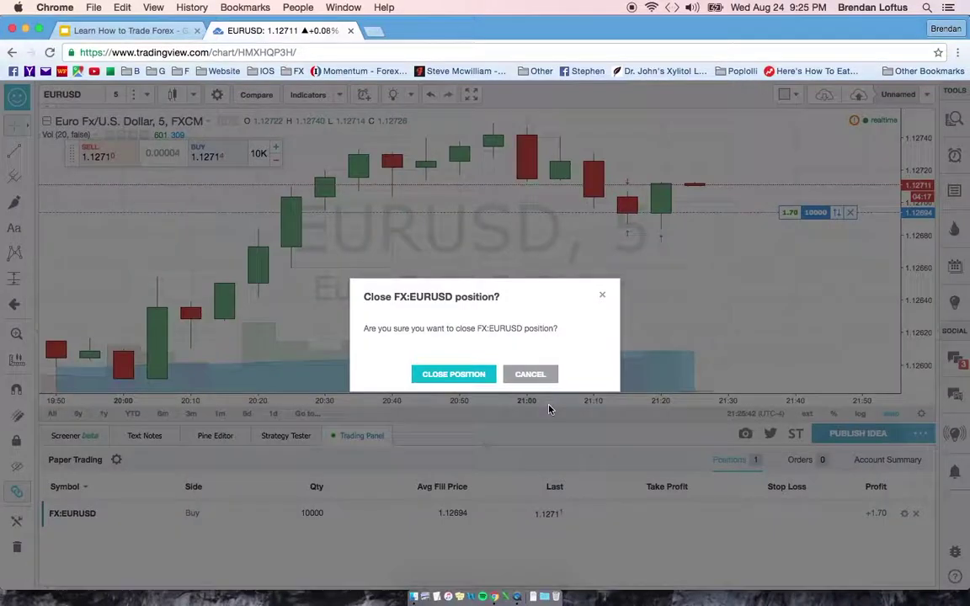
pyautogui.click(475, 381)
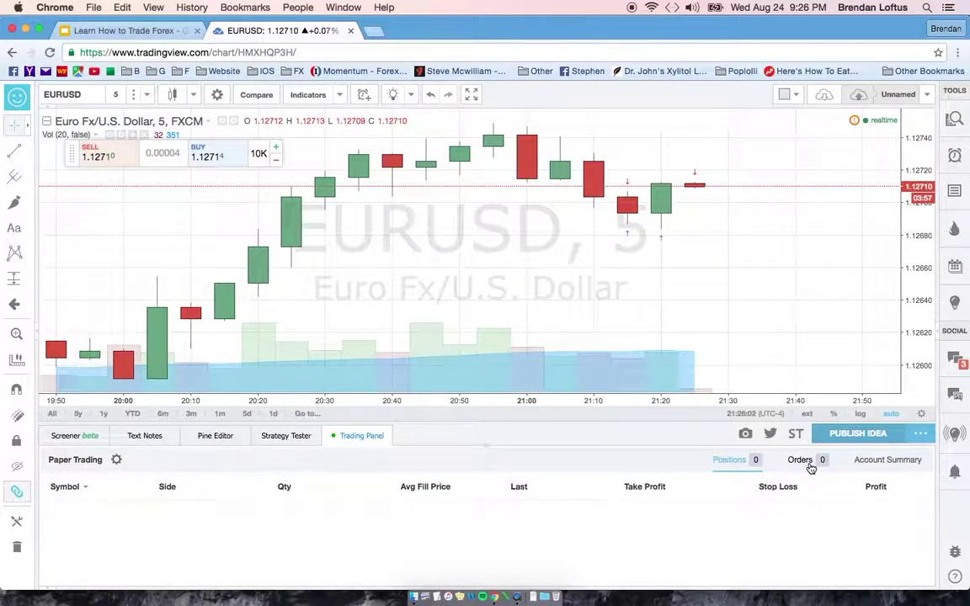
pyautogui.click(876, 462)
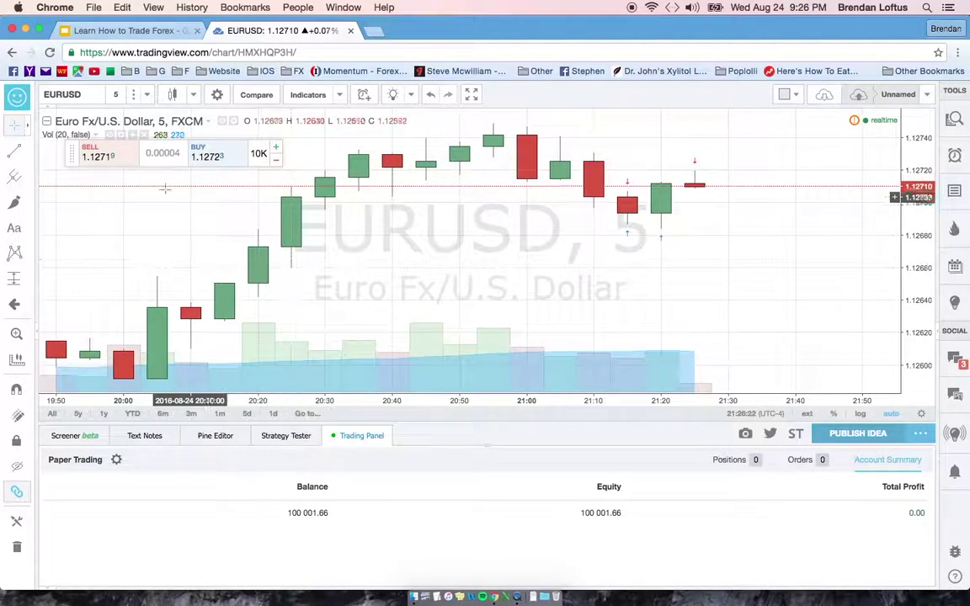
# Sell 10000 units of EURUSD at market and show the open positions.
pyautogui.click(102, 156)
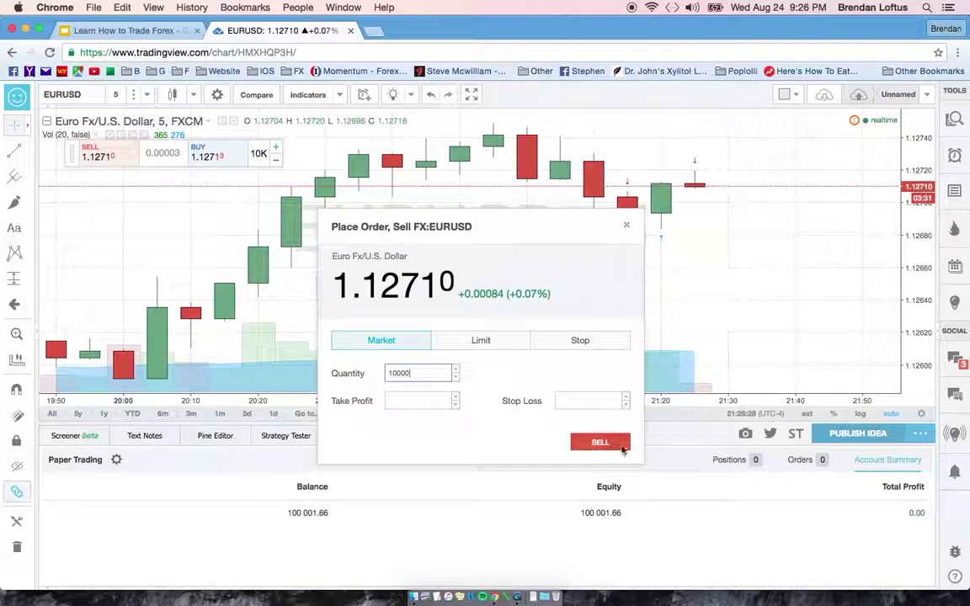
pyautogui.click(600, 441)
pyautogui.click(730, 459)
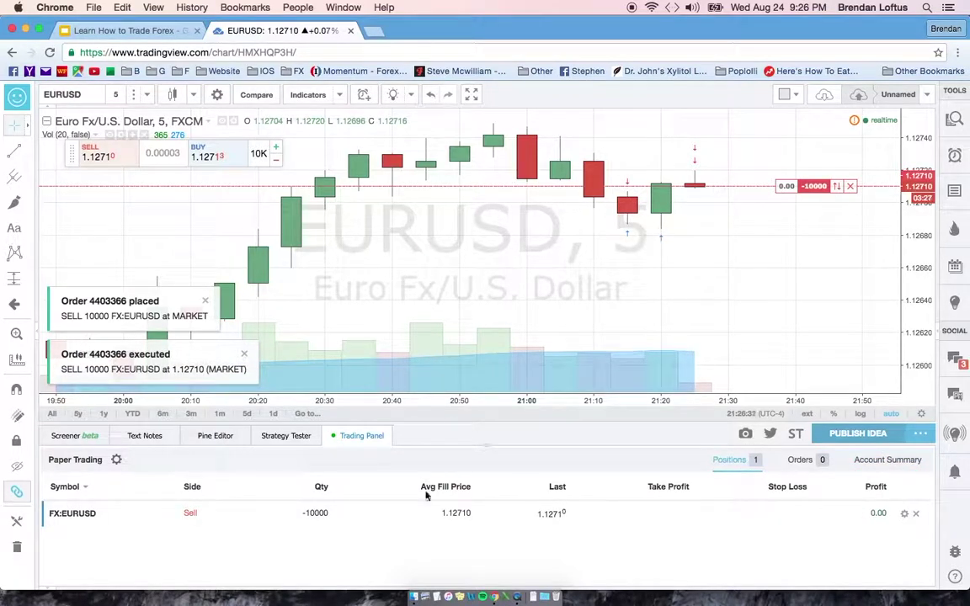
# Collapse the trading panel and add the built-in Moving Average indicator to the EURUSD chart.
pyautogui.click(350, 435)
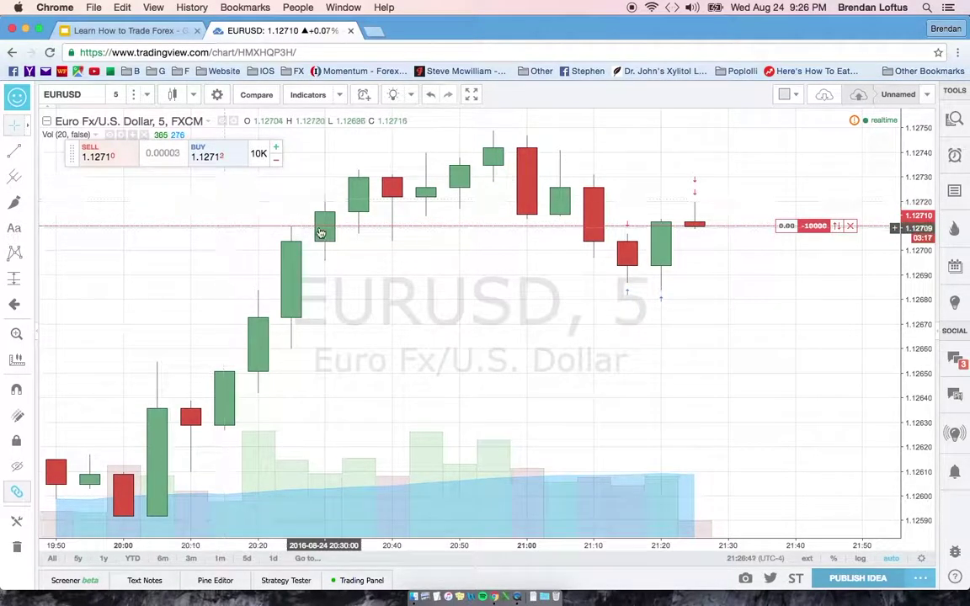
pyautogui.click(308, 95)
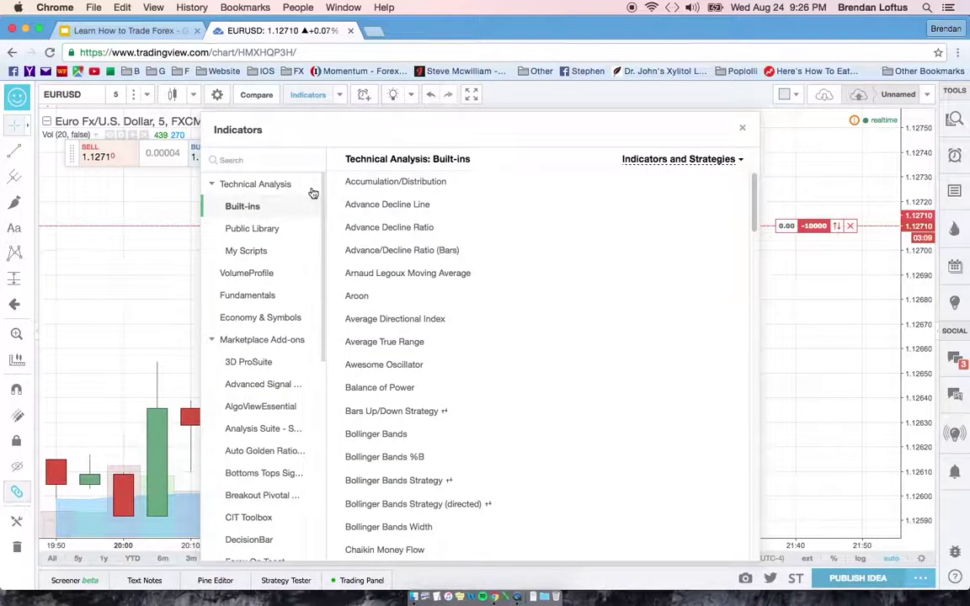
pyautogui.click(264, 160)
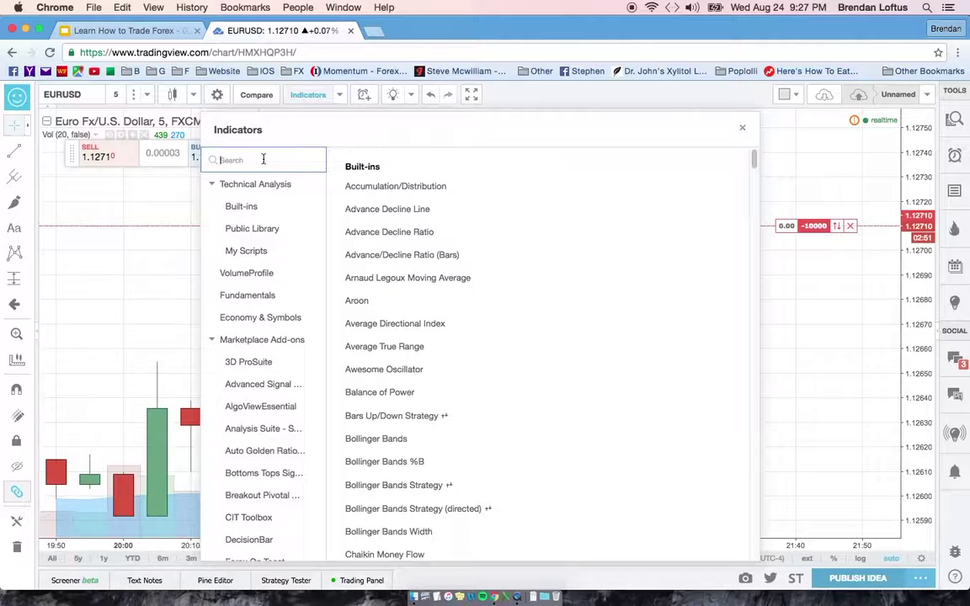
pyautogui.write('moving')
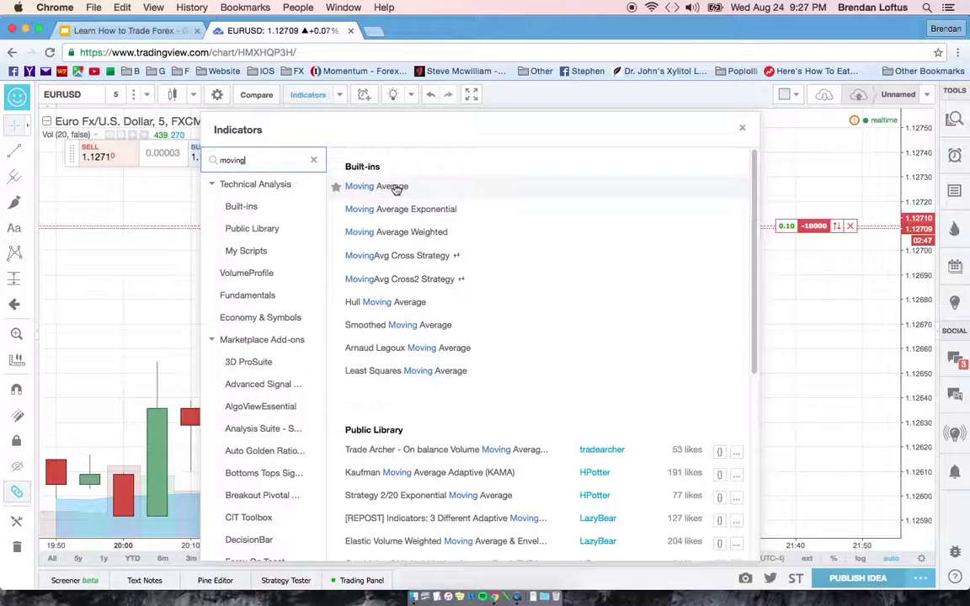
pyautogui.click(396, 187)
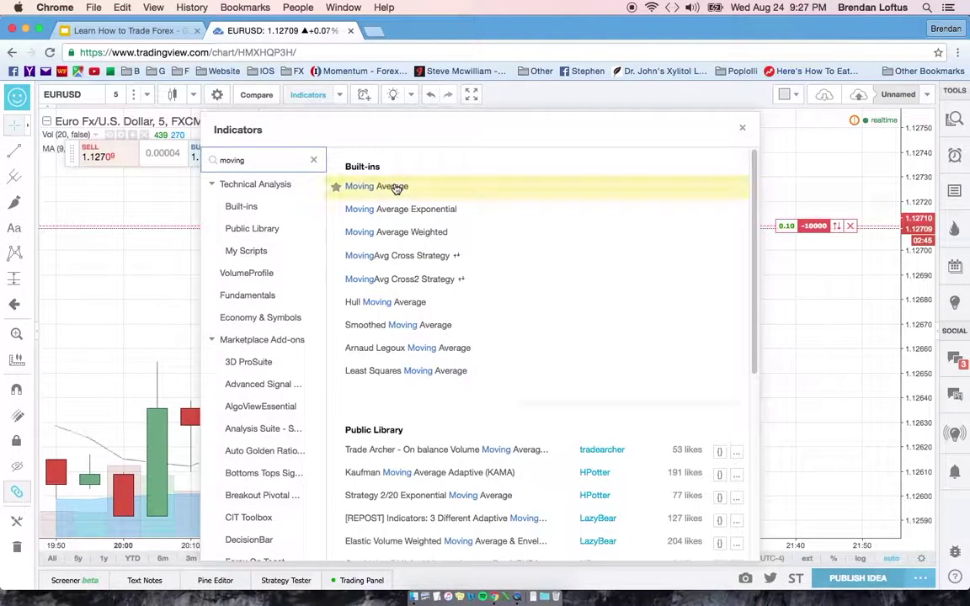
pyautogui.click(742, 128)
pyautogui.scroll(-5, 539, 322)
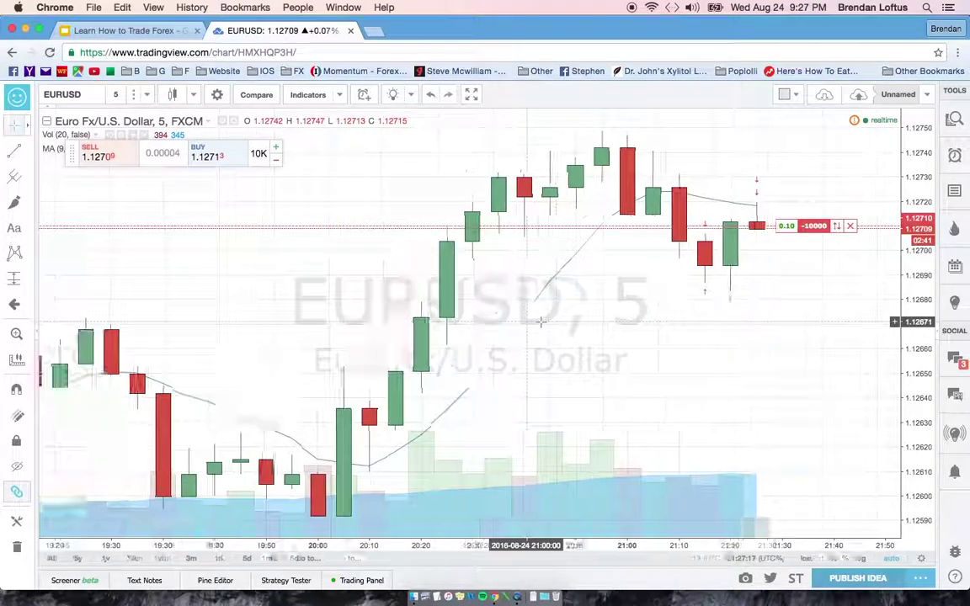
pyautogui.scroll(-2, 539, 322)
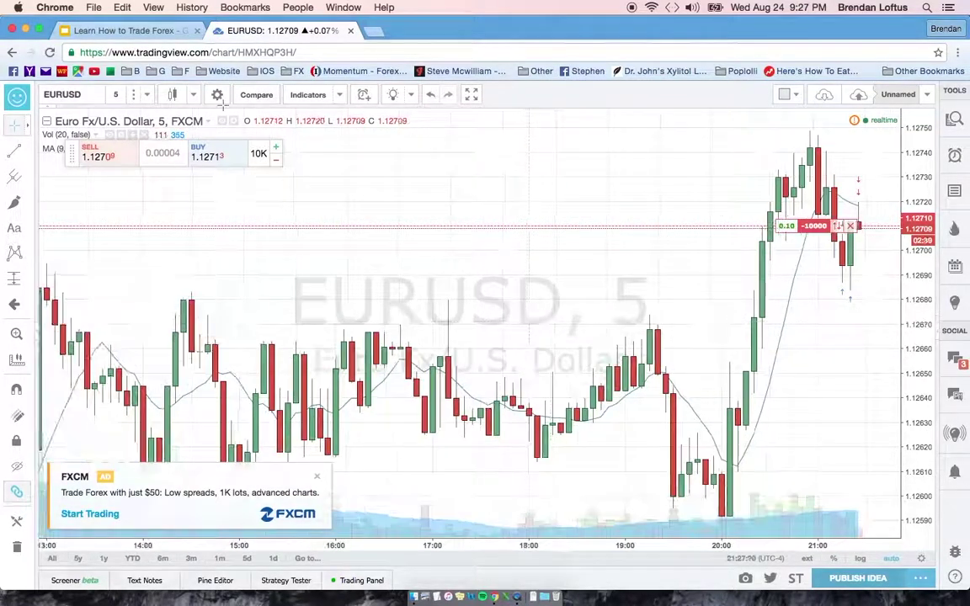
# Move the floating buy/sell panel away from the indicator legend so the moving average's controls are uncovered.
pyautogui.click(262, 153)
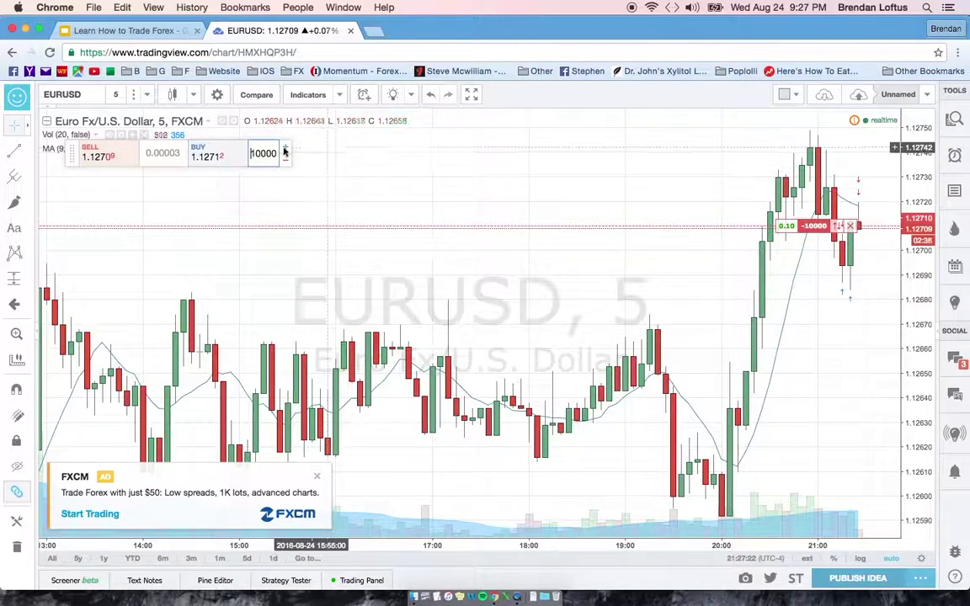
pyautogui.click(206, 136)
pyautogui.click(277, 146)
pyautogui.click(189, 166)
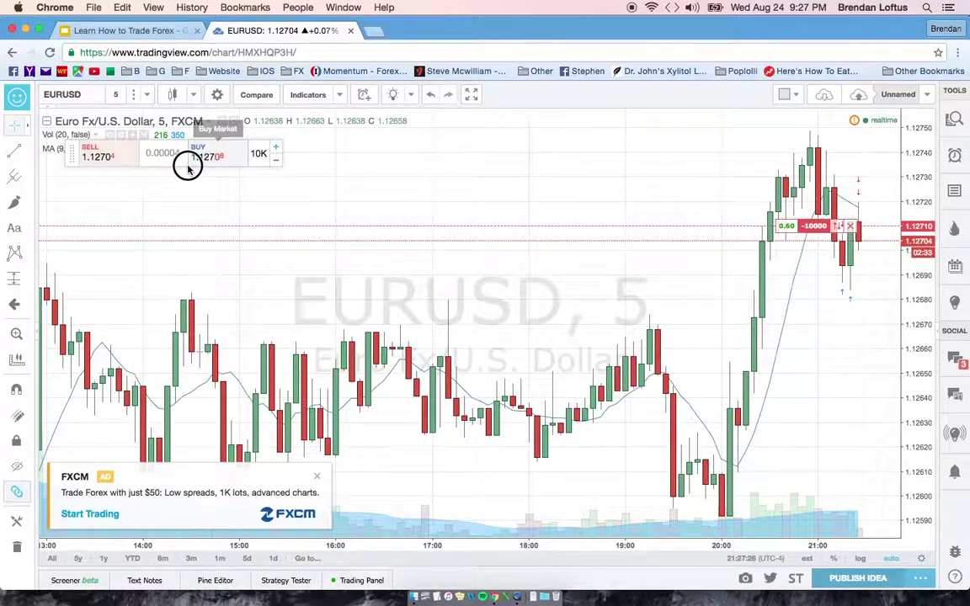
pyautogui.moveTo(65, 159); pyautogui.dragTo(416, 148)
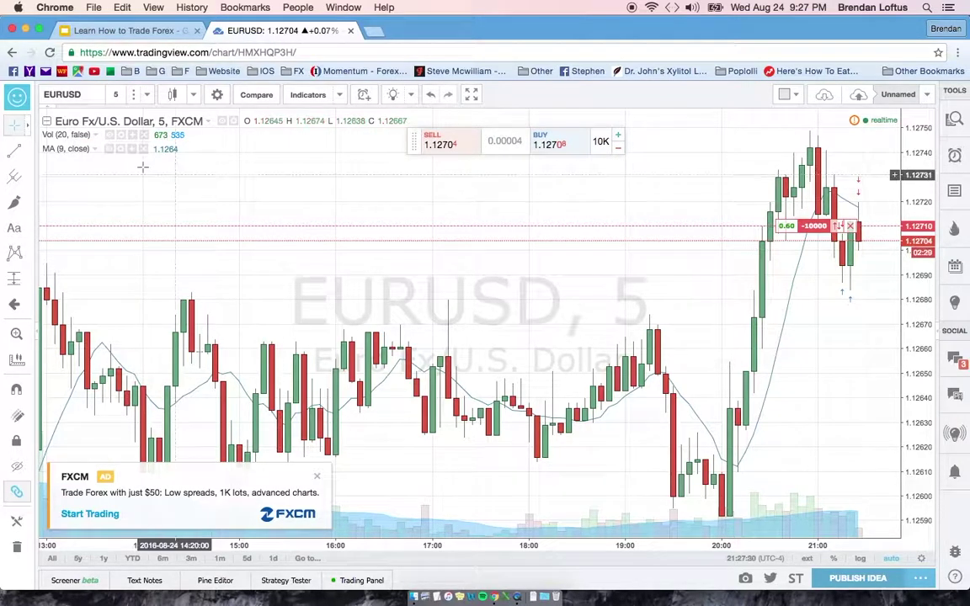
# Set the moving average's length to 50.
pyautogui.rightClick(61, 156)
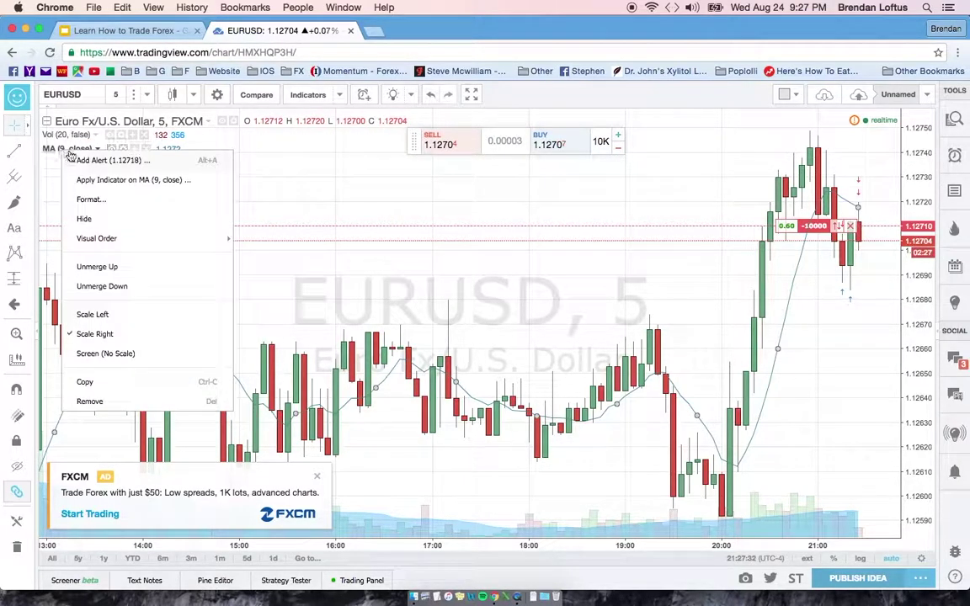
pyautogui.click(246, 183)
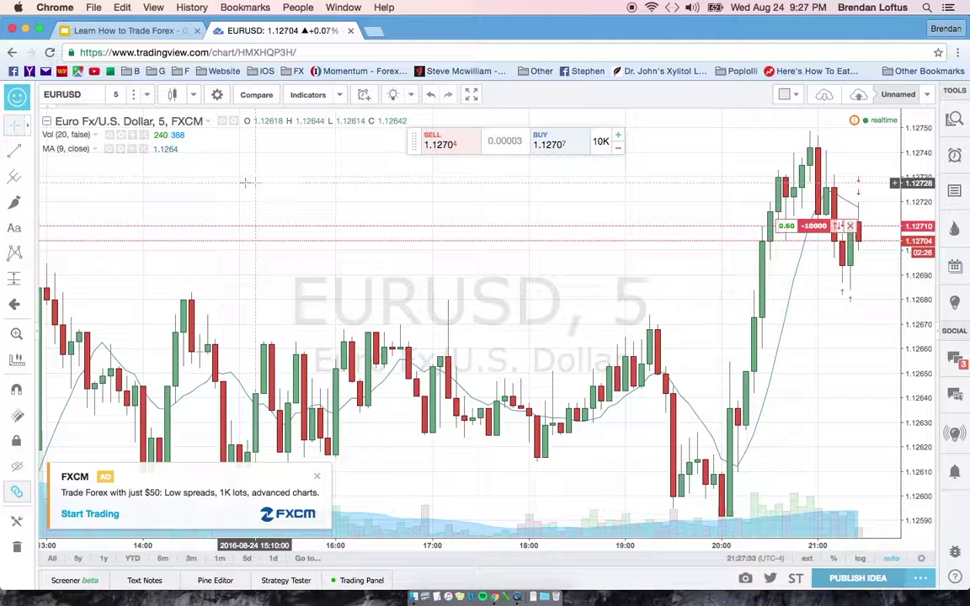
pyautogui.click(119, 150)
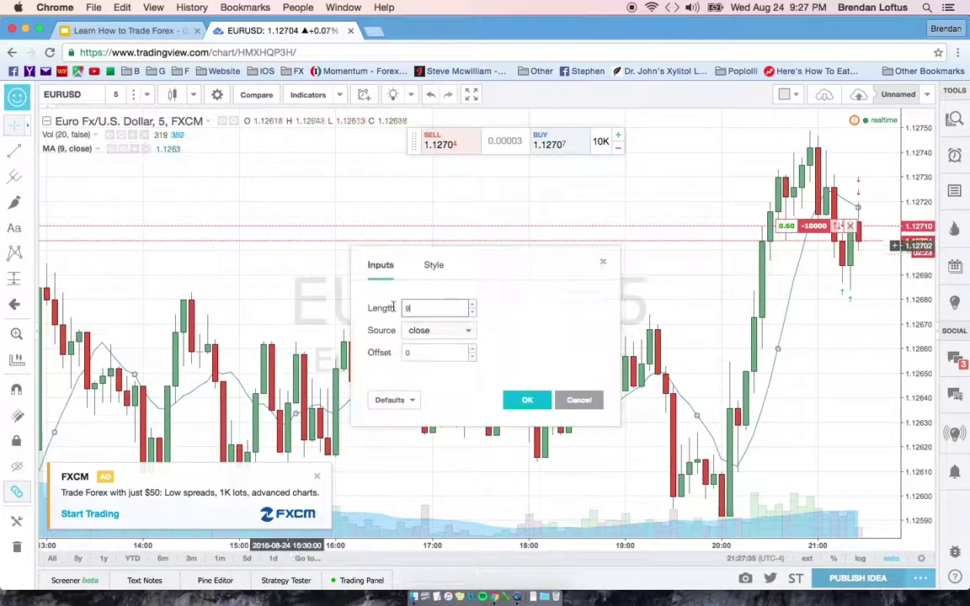
pyautogui.click(417, 309)
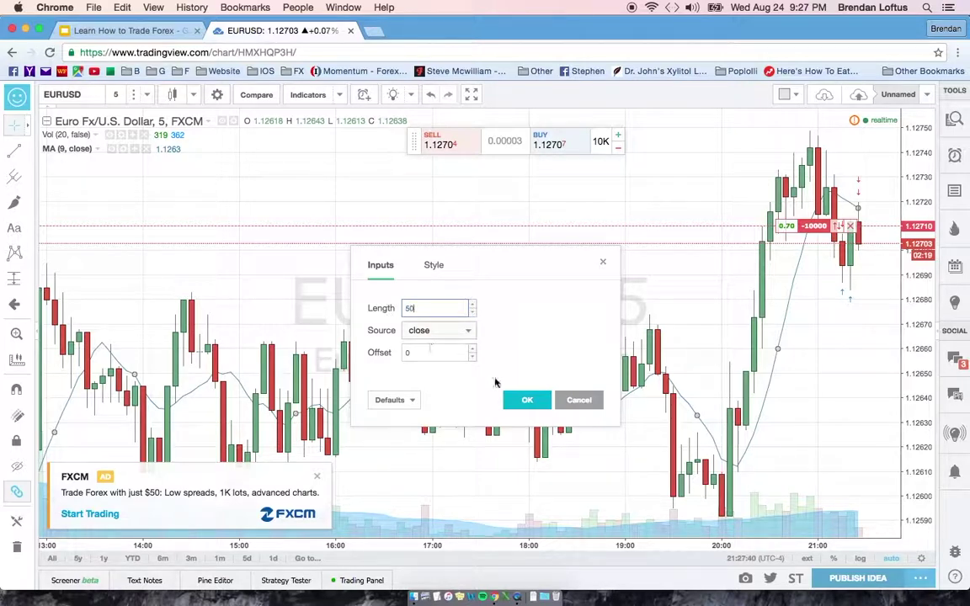
pyautogui.click(524, 400)
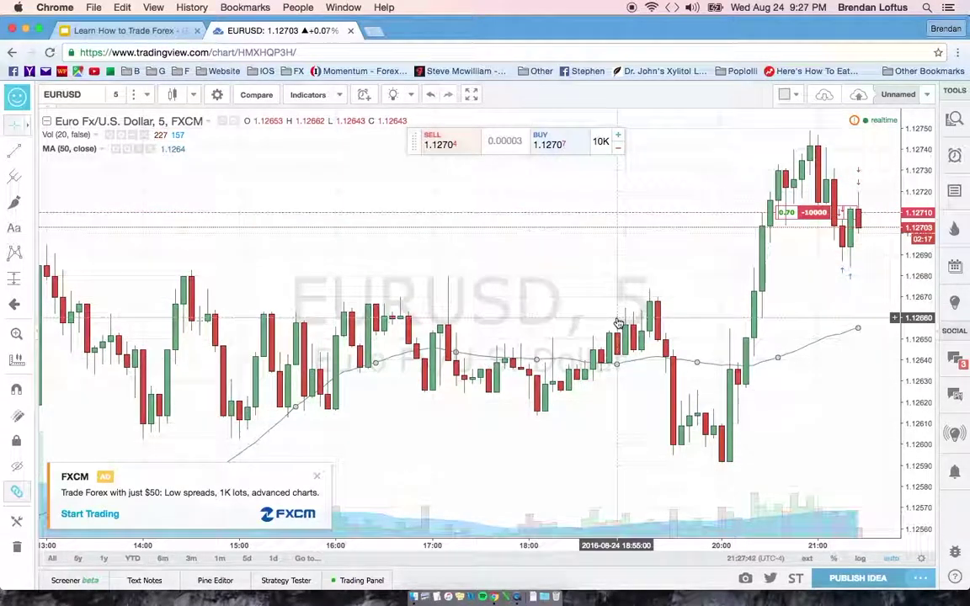
# Set the EURUSD chart interval to 1 hour.
pyautogui.scroll(-5, 617, 324)
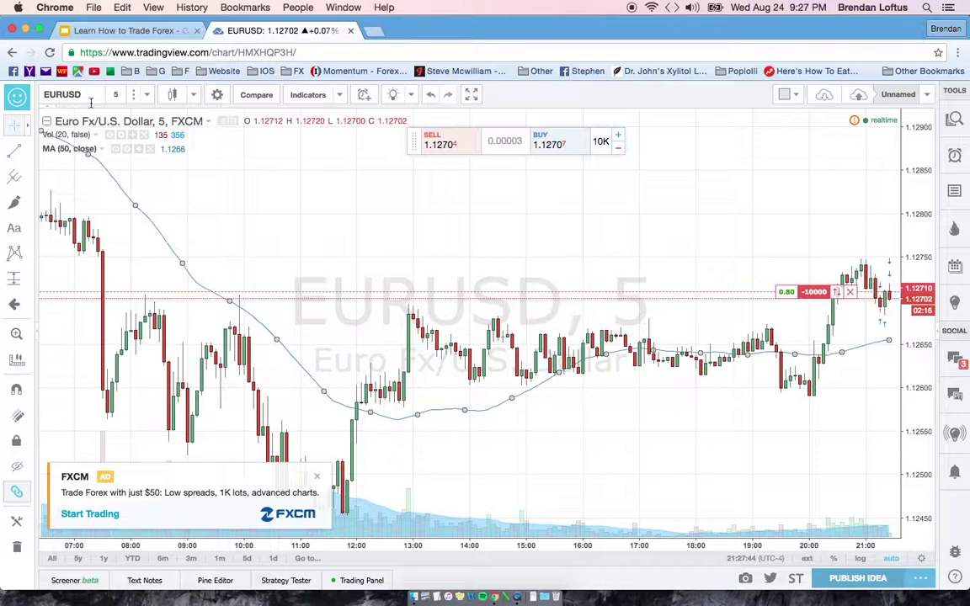
pyautogui.click(116, 94)
pyautogui.click(137, 236)
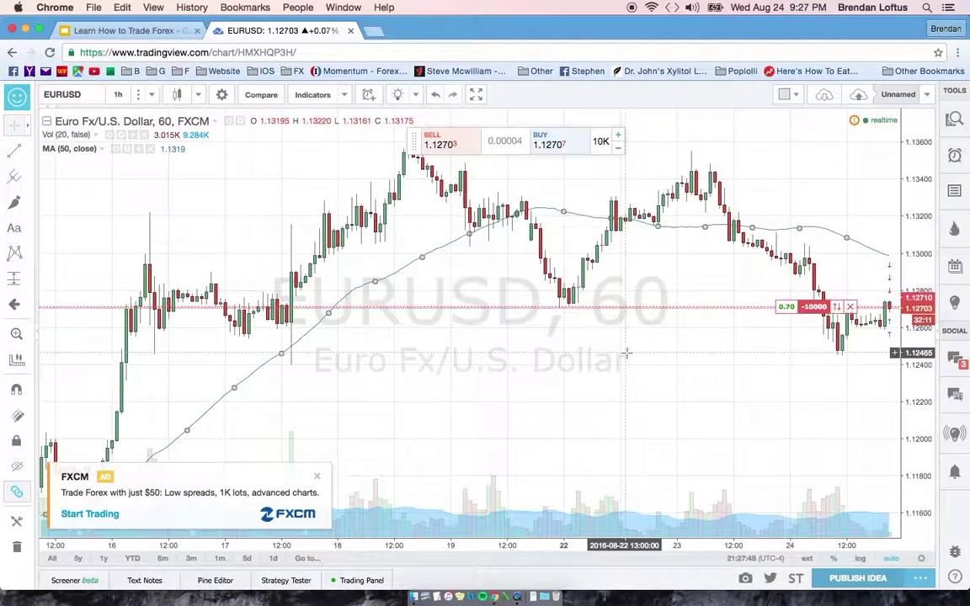
# Examine how the hourly EURUSD price moves relative to the 50-period moving average across the August history.
pyautogui.scroll(-5, 816, 330)
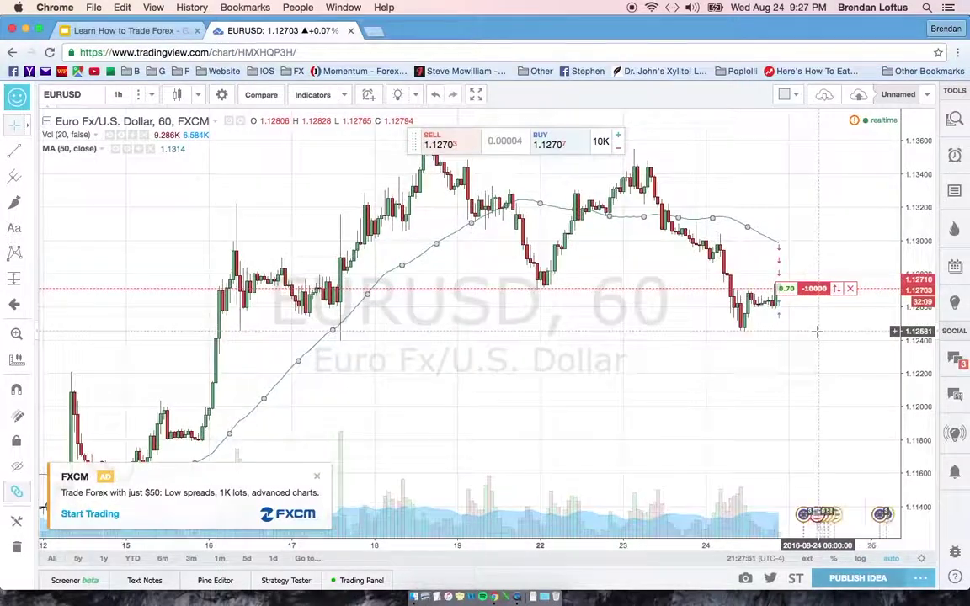
pyautogui.scroll(4, 816, 331)
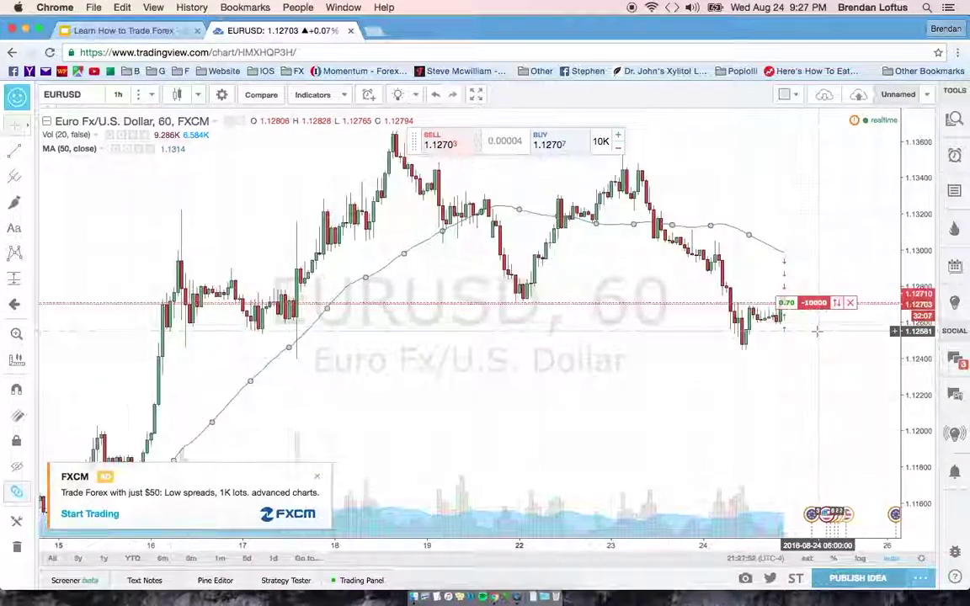
pyautogui.scroll(-1, 816, 331)
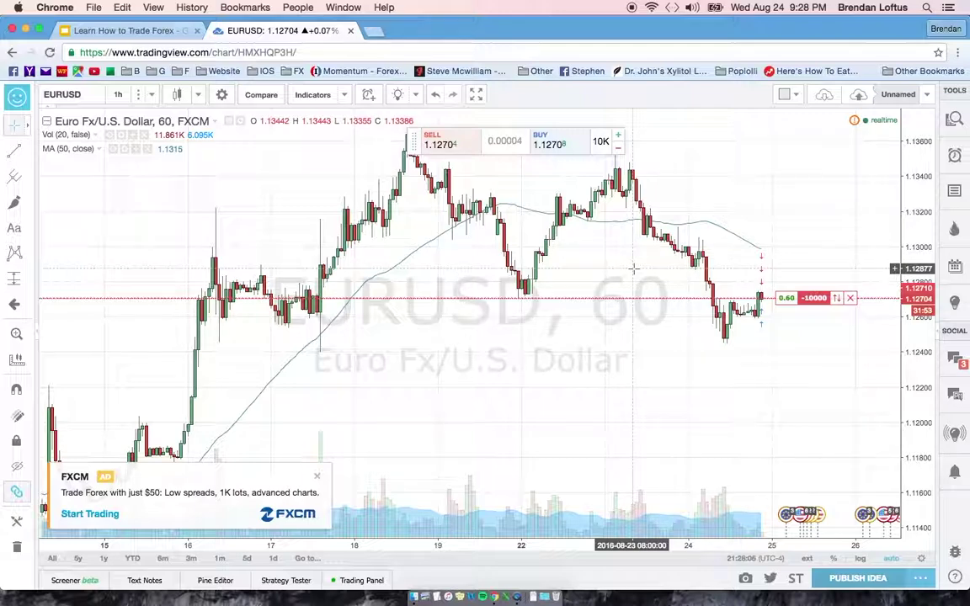
pyautogui.moveTo(606, 277); pyautogui.dragTo(681, 279)
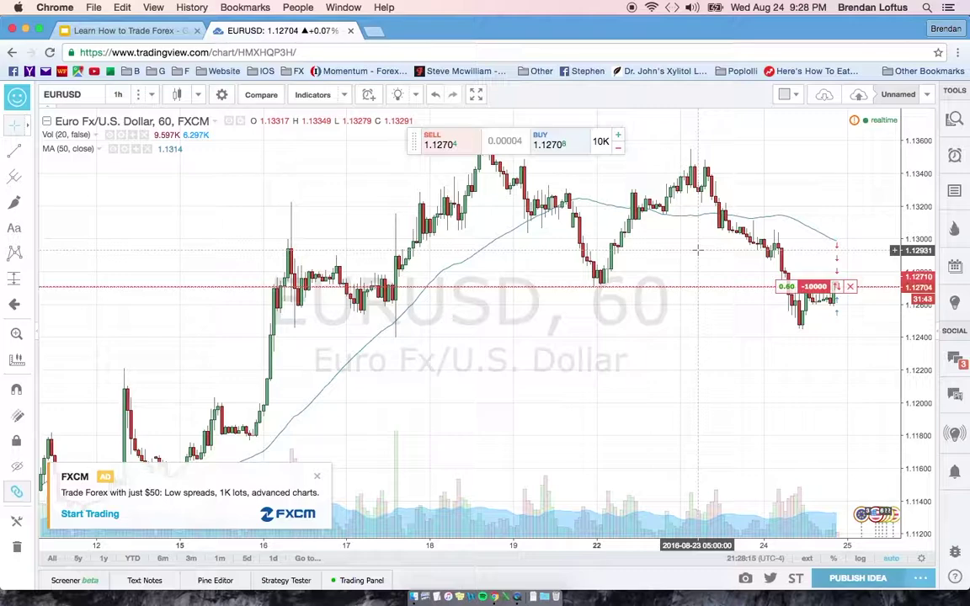
pyautogui.scroll(3, 697, 250)
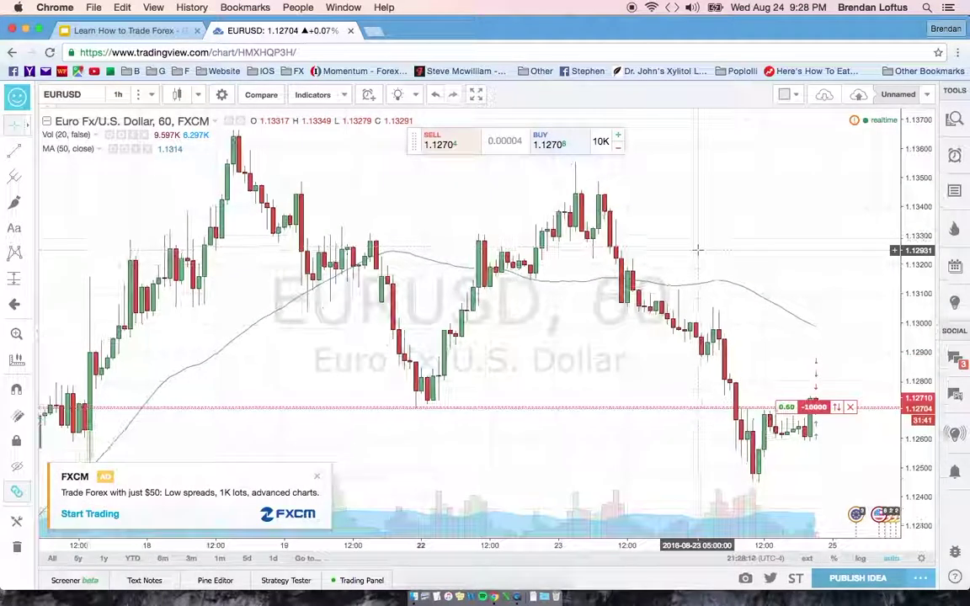
pyautogui.scroll(-4, 697, 250)
pyautogui.scroll(-2, 697, 250)
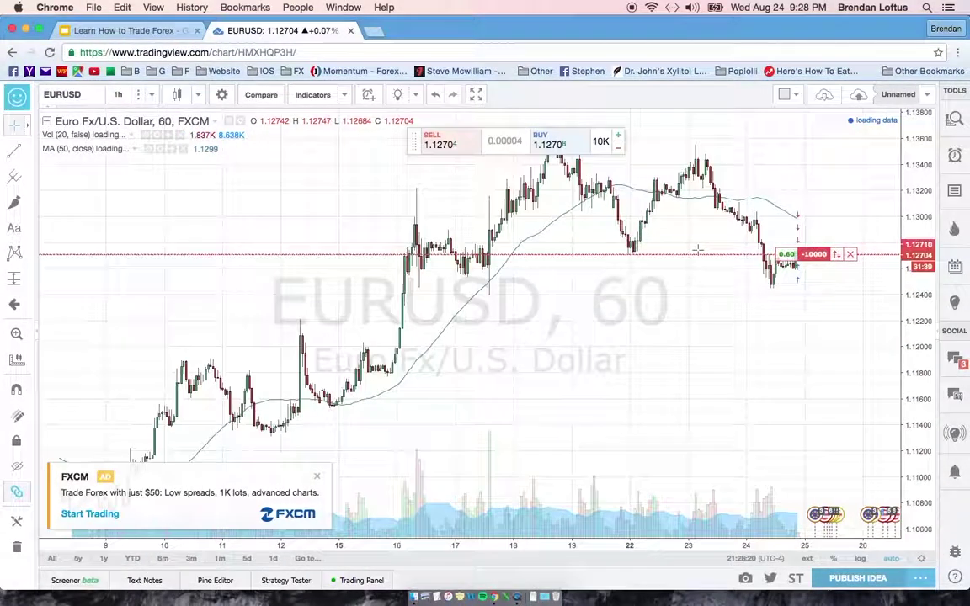
pyautogui.scroll(2, 459, 270)
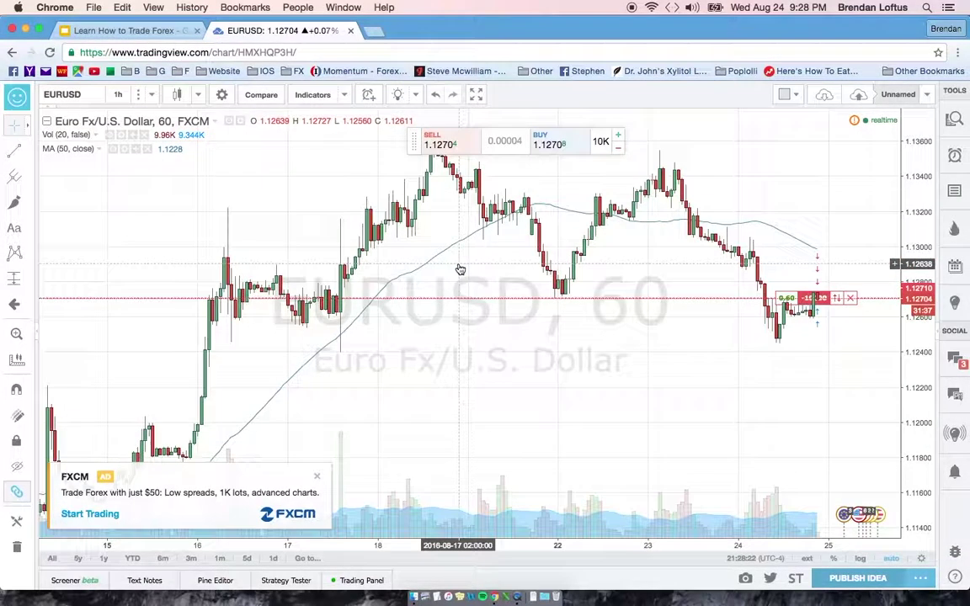
pyautogui.scroll(2, 310, 241)
pyautogui.scroll(2, 310, 241)
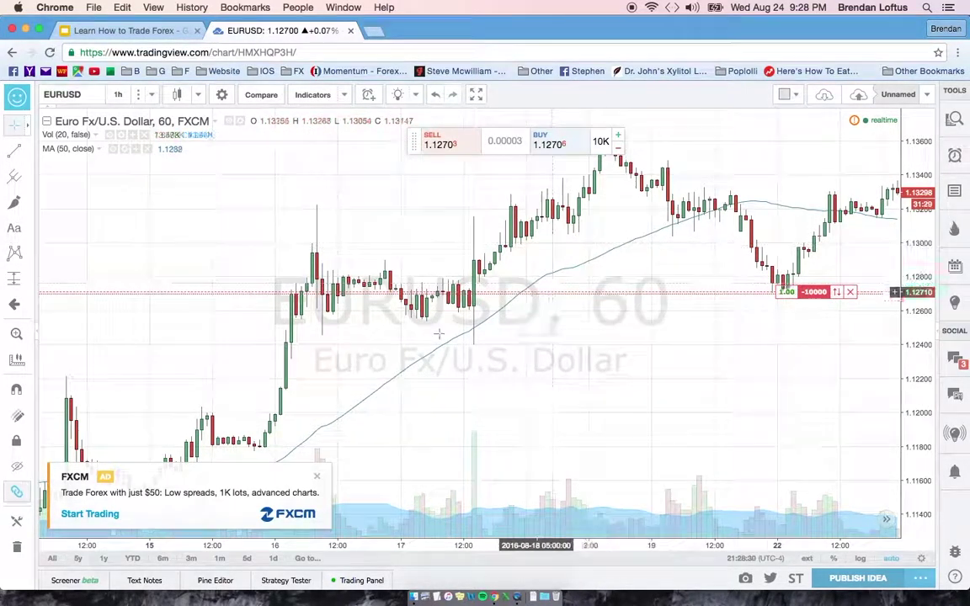
pyautogui.scroll(-5, 437, 336)
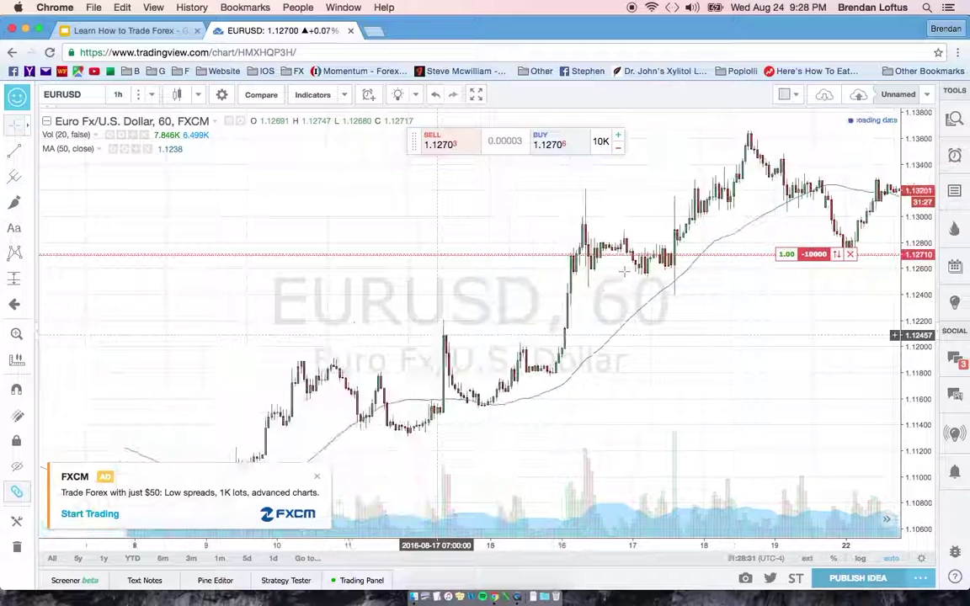
# Examine how the most recent EURUSD candles, from August 21 to 24, cross the 50-period moving average.
pyautogui.scroll(5, 827, 231)
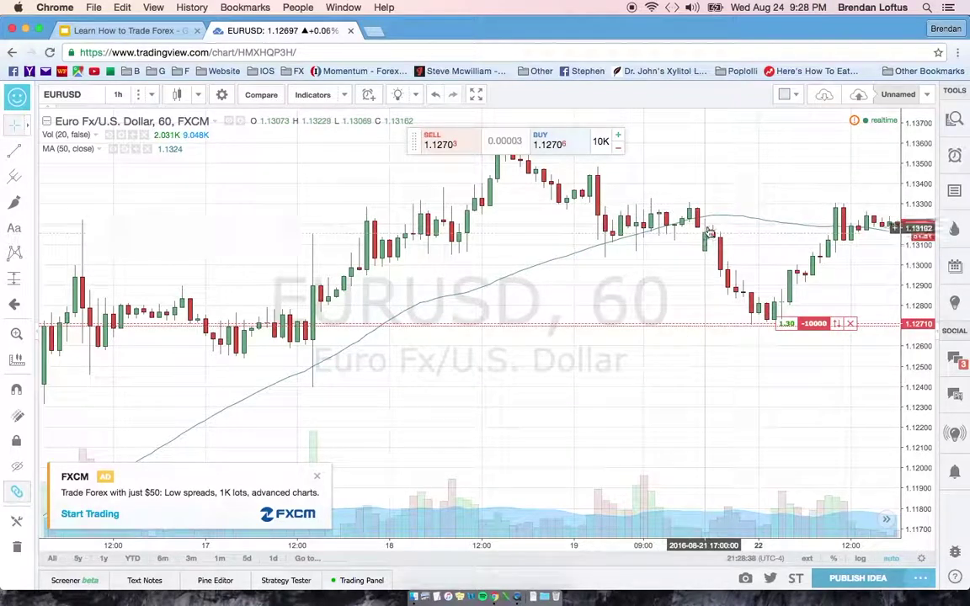
pyautogui.hscroll(10, 711, 231)
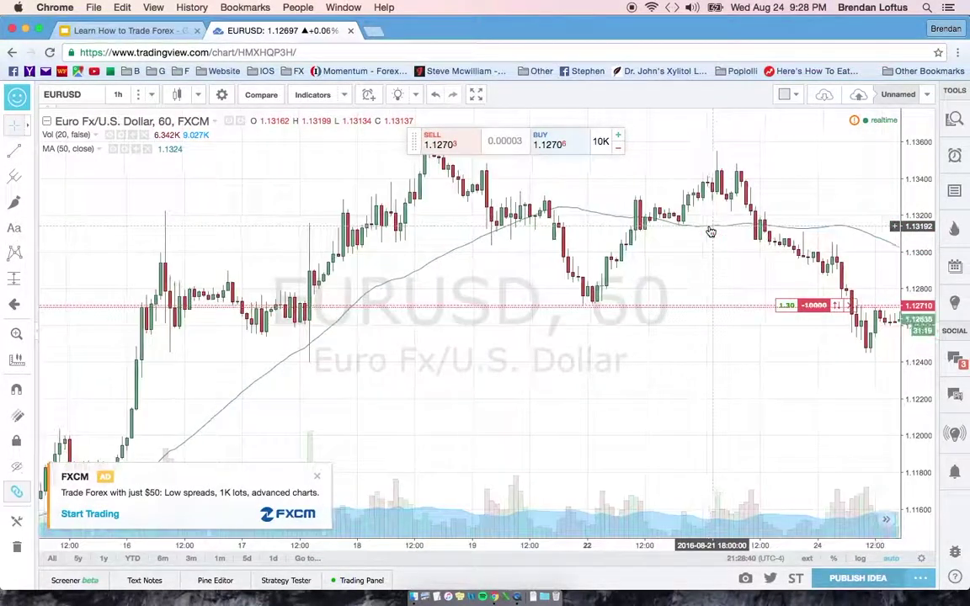
pyautogui.scroll(-5, 710, 231)
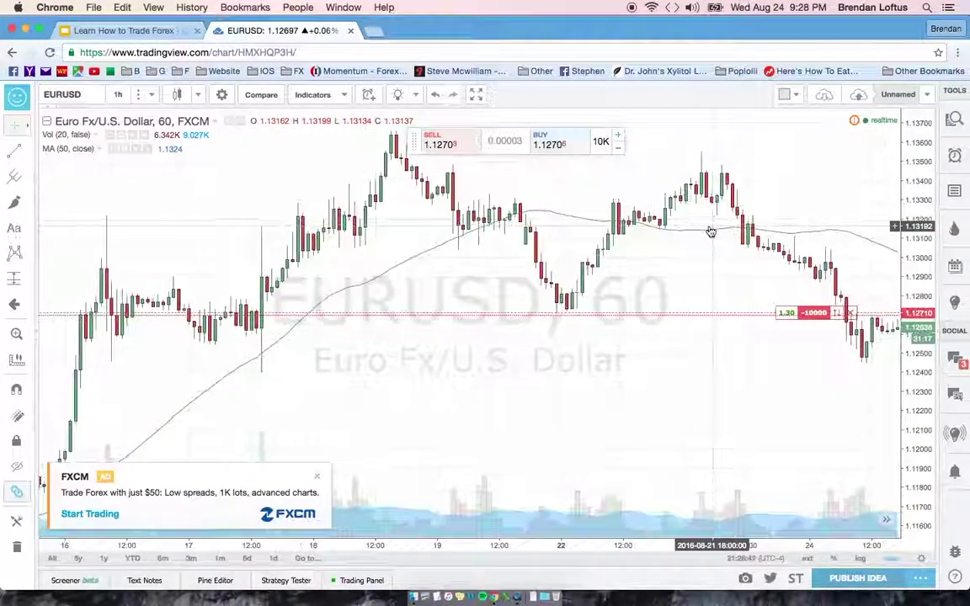
pyautogui.scroll(5, 711, 232)
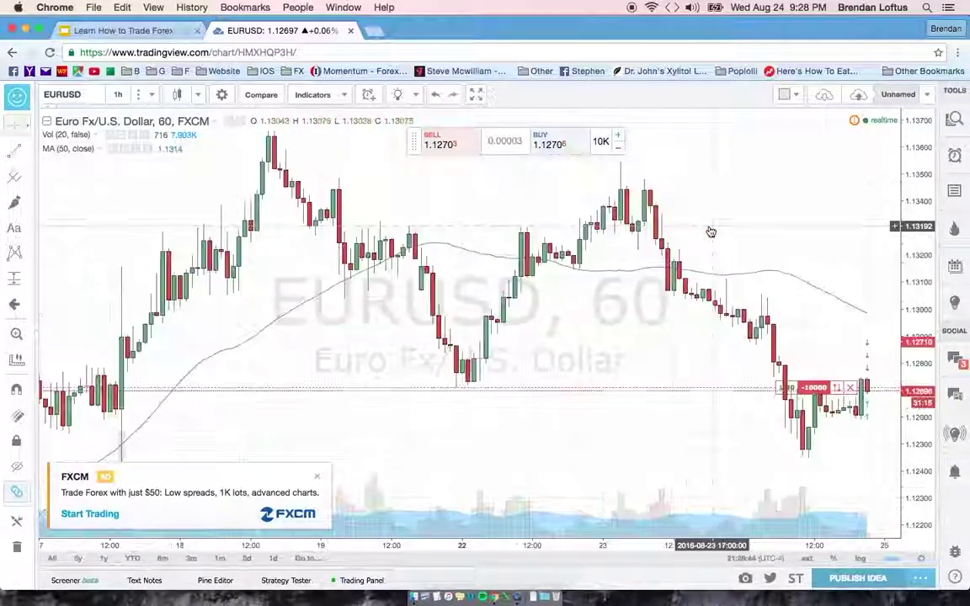
pyautogui.scroll(-4, 711, 231)
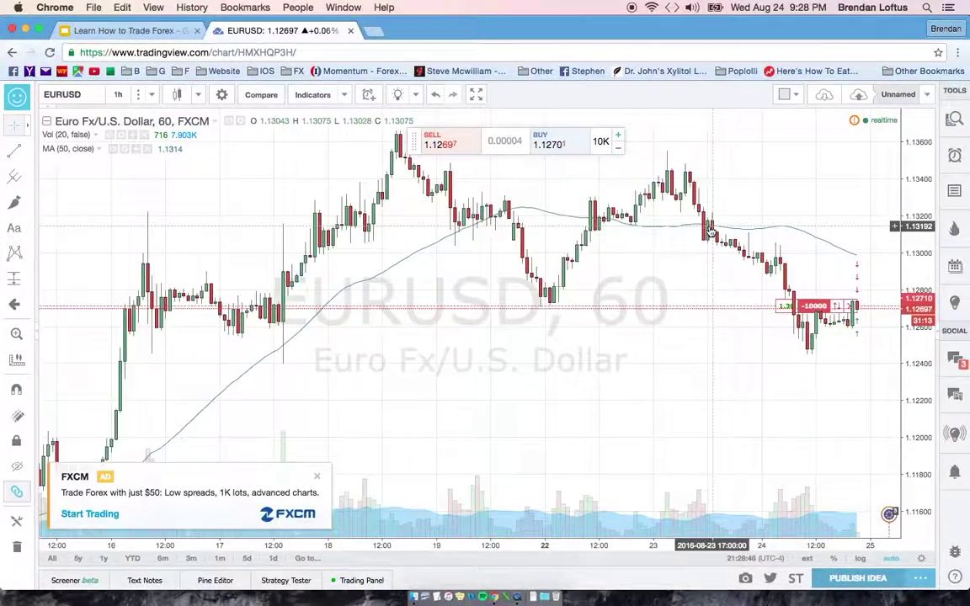
# Add the built-in Relative Strength Index indicator to the EURUSD chart and dismiss the FXCM advertisement covering it.
pyautogui.click(317, 95)
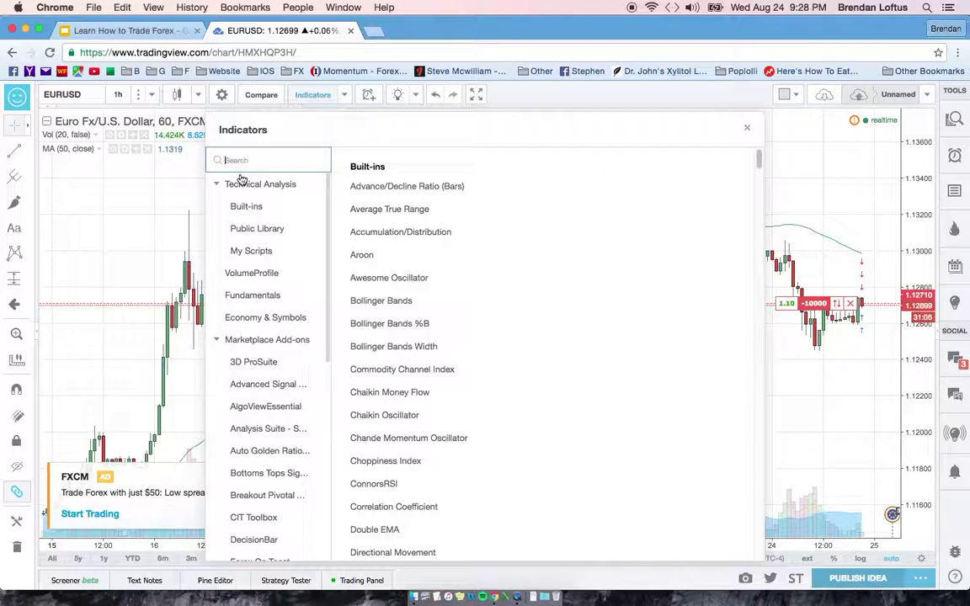
pyautogui.write('rel')
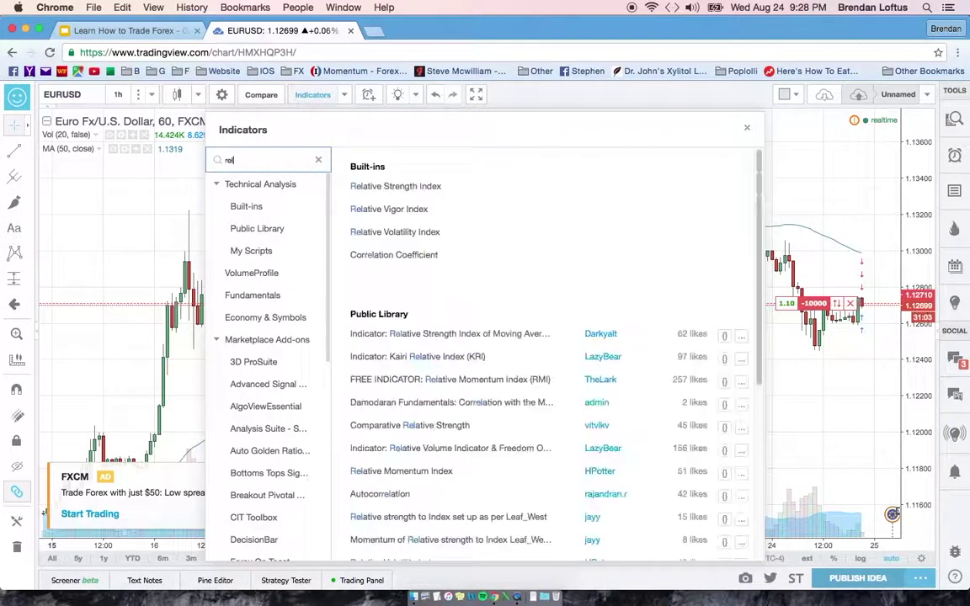
pyautogui.click(439, 185)
pyautogui.click(747, 129)
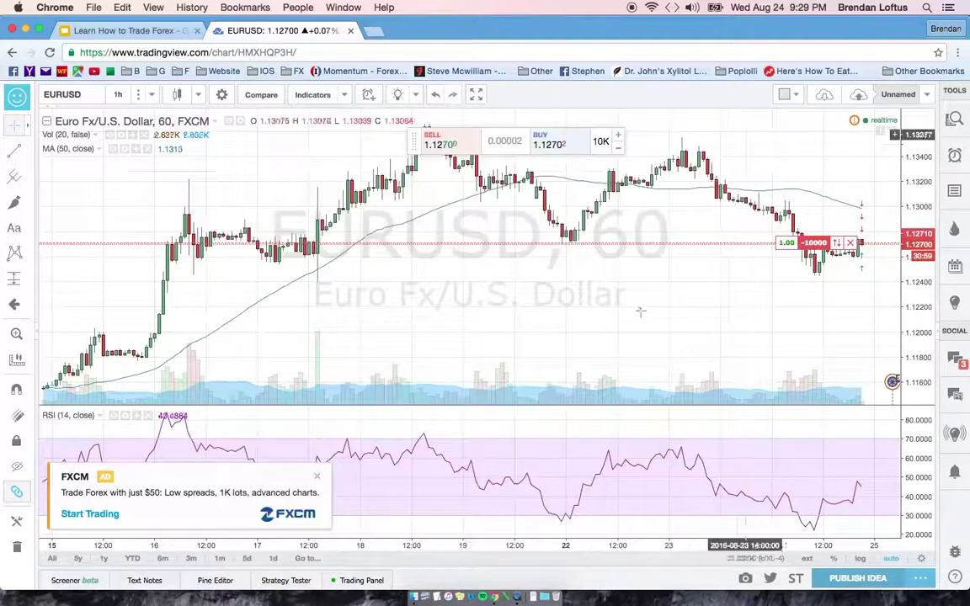
pyautogui.click(317, 476)
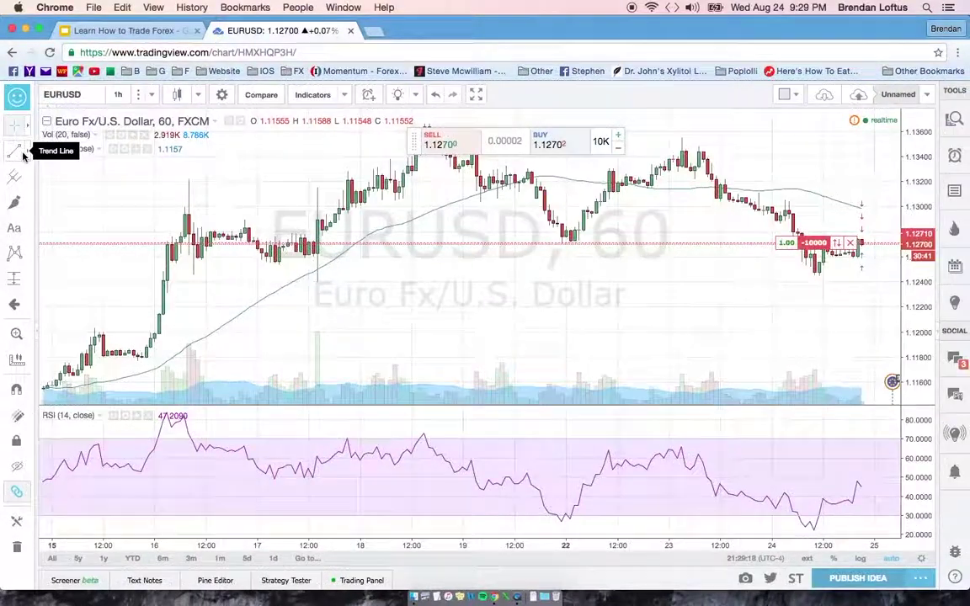
# Draw a rising trend line below the EURUSD candles from about 1.12728 on August 17, 18:00 to about 1.13294 on August 18, 19:00.
pyautogui.click(20, 154)
pyautogui.scroll(2, 250, 255)
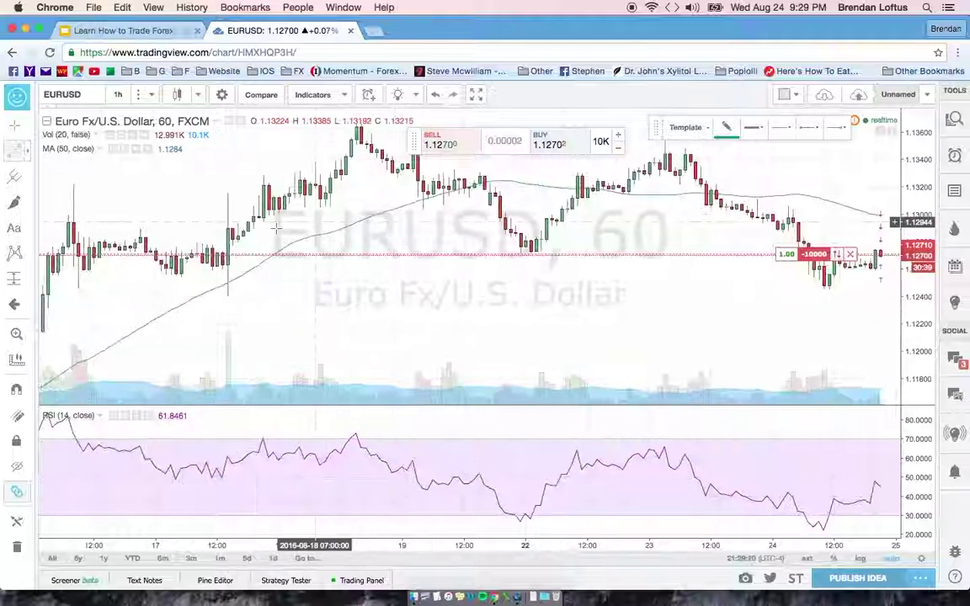
pyautogui.click(247, 253)
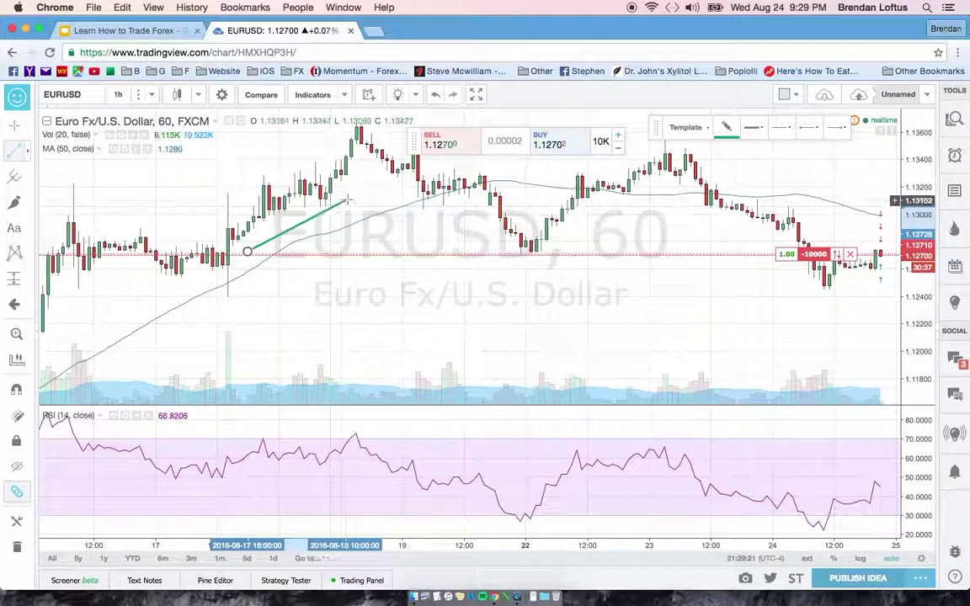
pyautogui.click(375, 174)
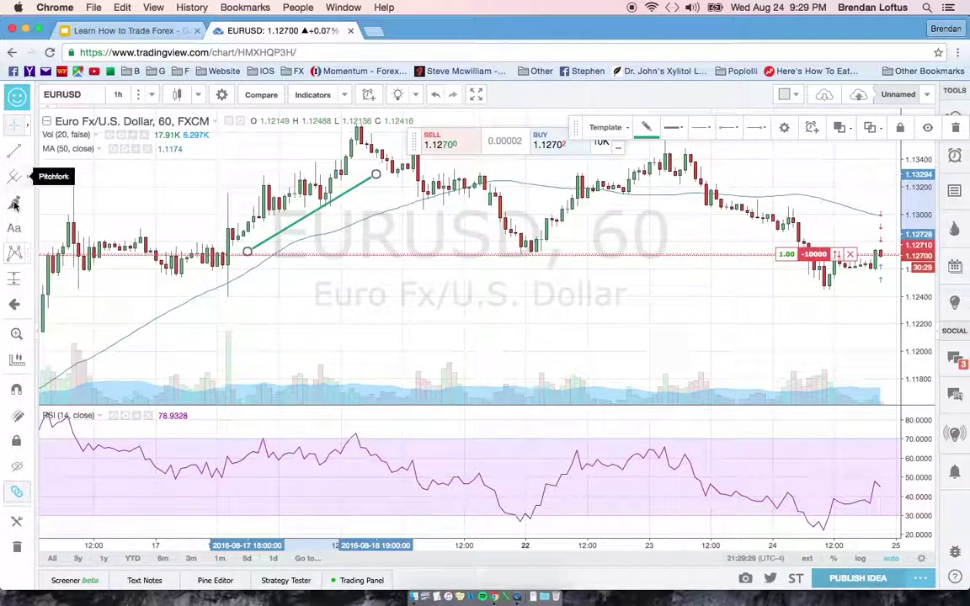
# Switch the chart to the USDJPY forex pair from FXCM and view its recent hourly candles.
pyautogui.click(90, 92)
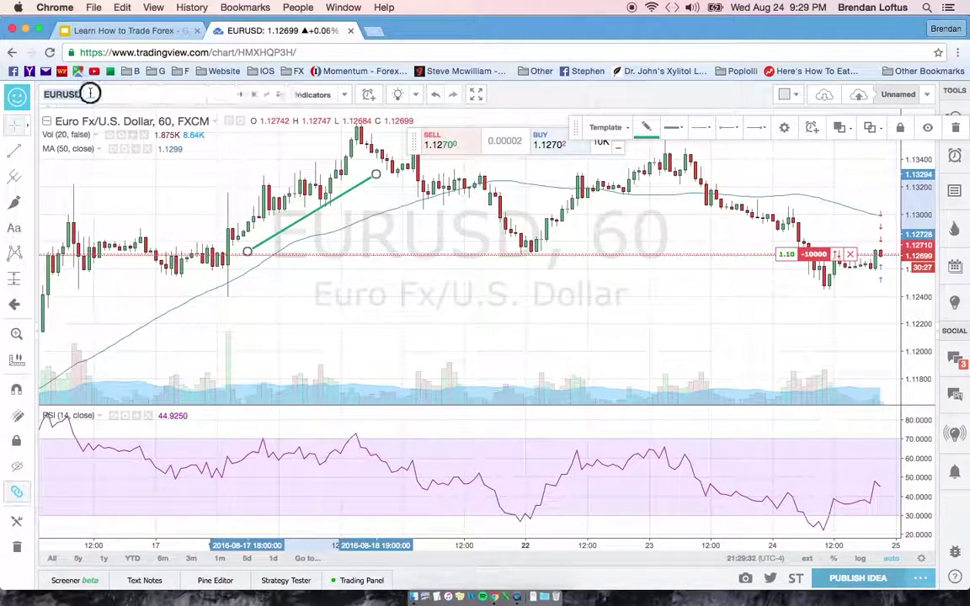
pyautogui.write('USDJPY')
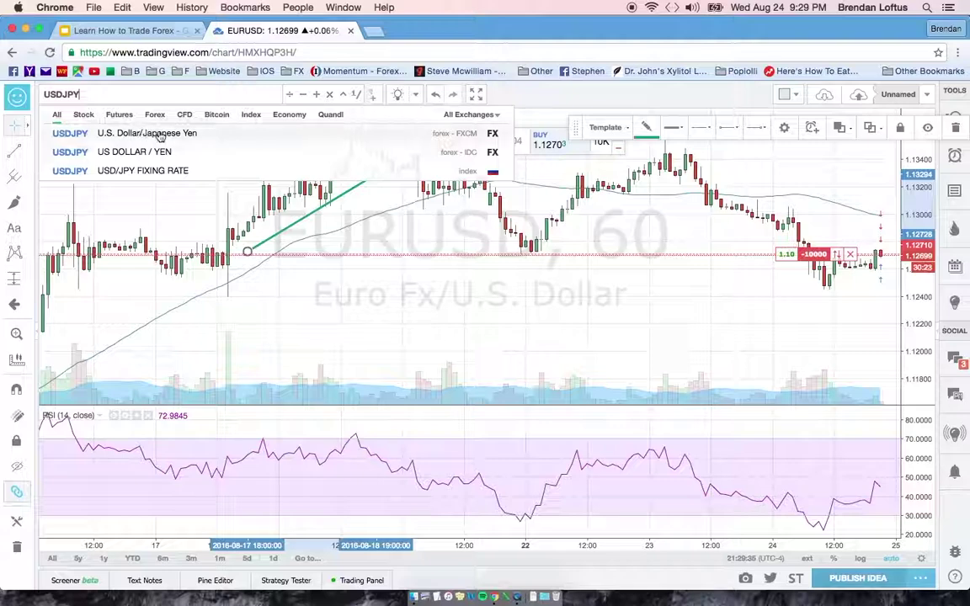
pyautogui.click(160, 137)
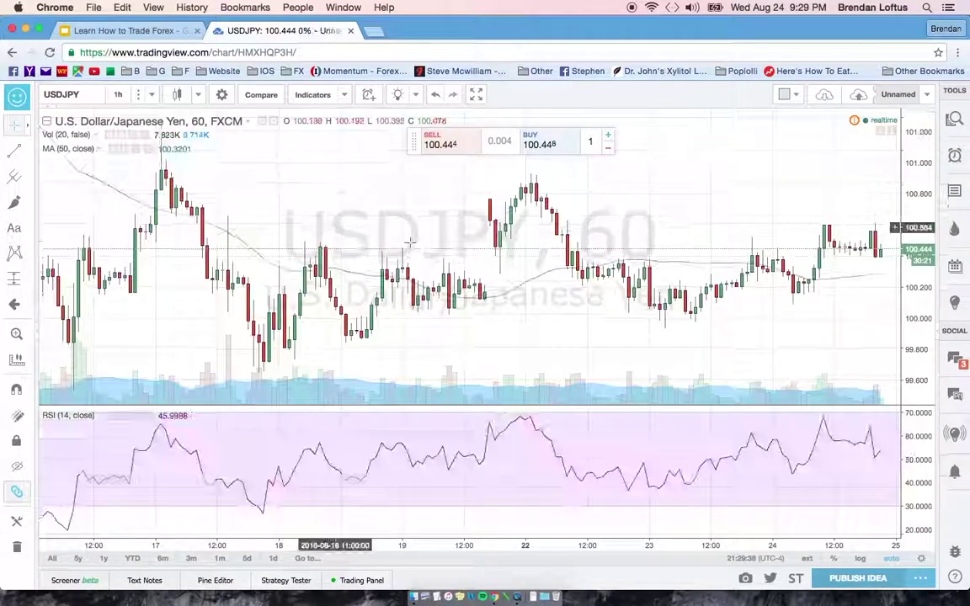
pyautogui.hscroll(-5, 411, 243)
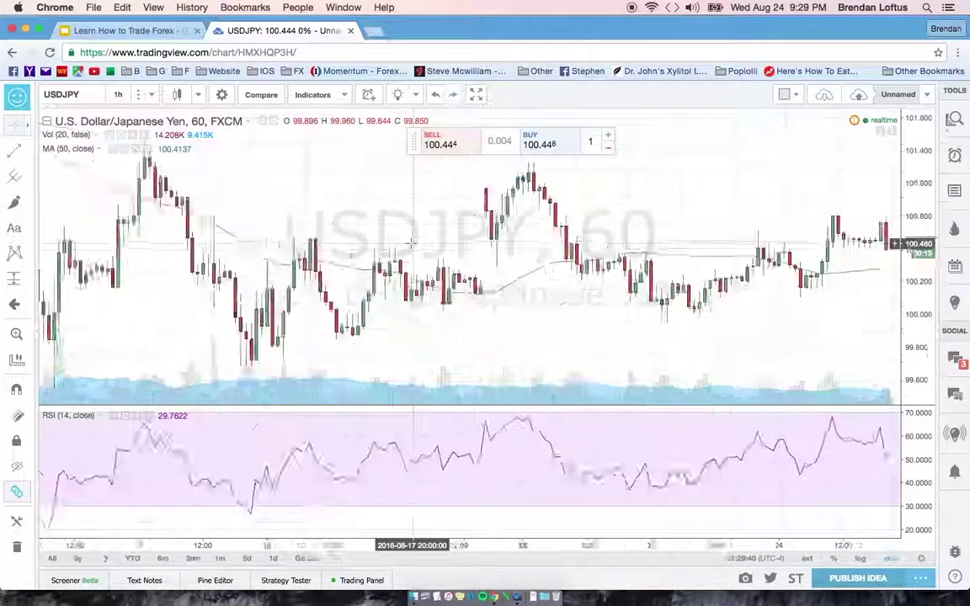